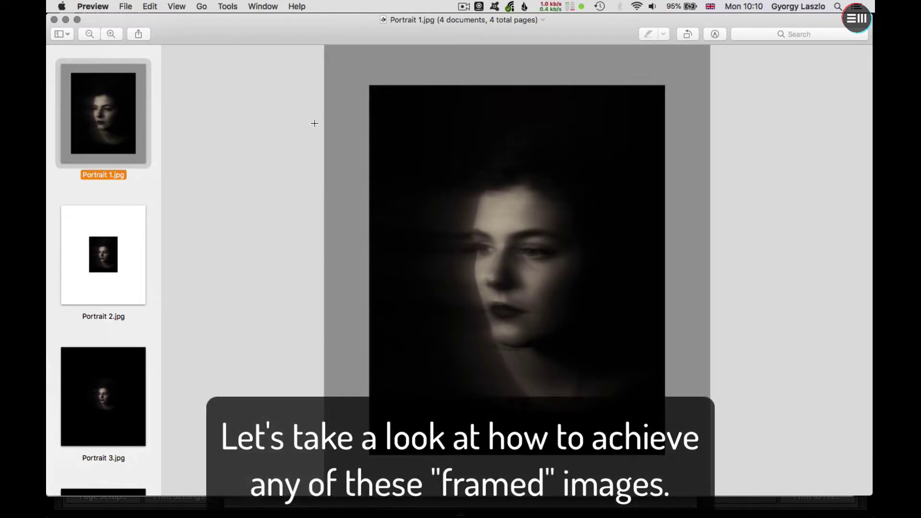
Step through the Portrait 2, Portrait 3 and Portrait 4 versions in Preview's sidebar.
click(131, 235)
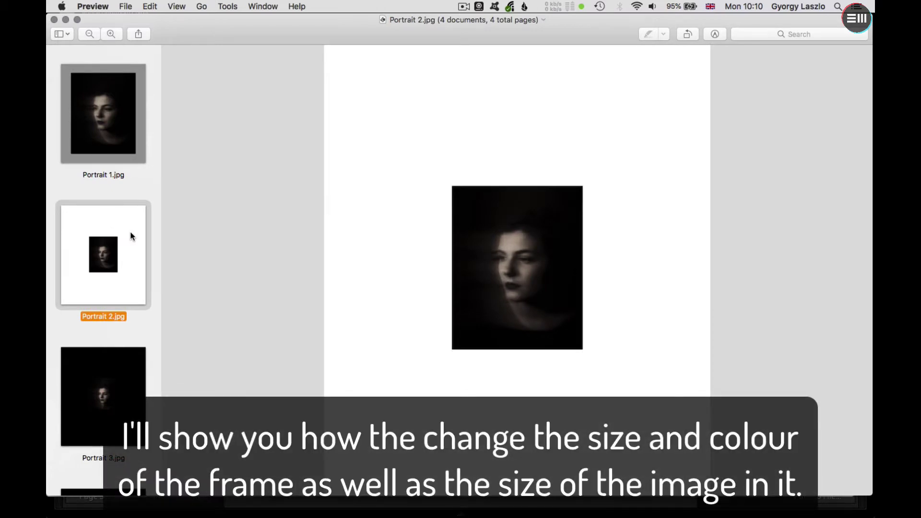
key(Down)
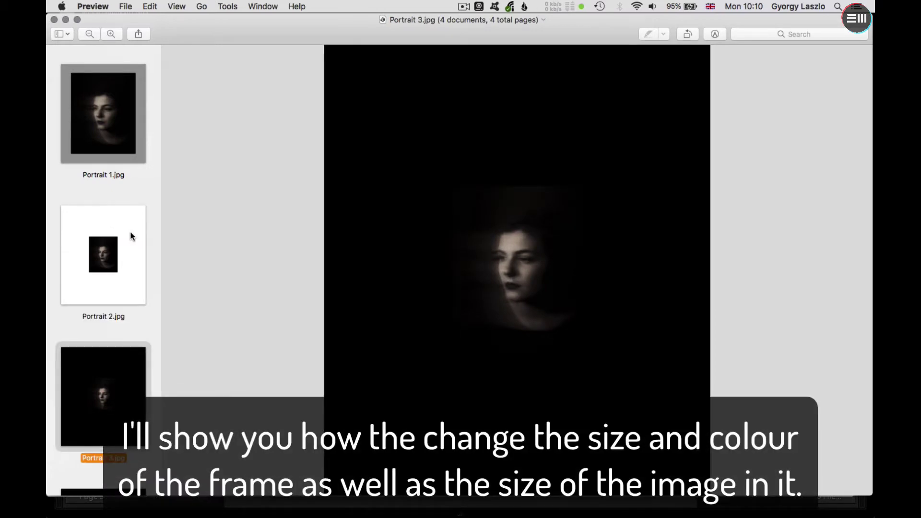
key(Down)
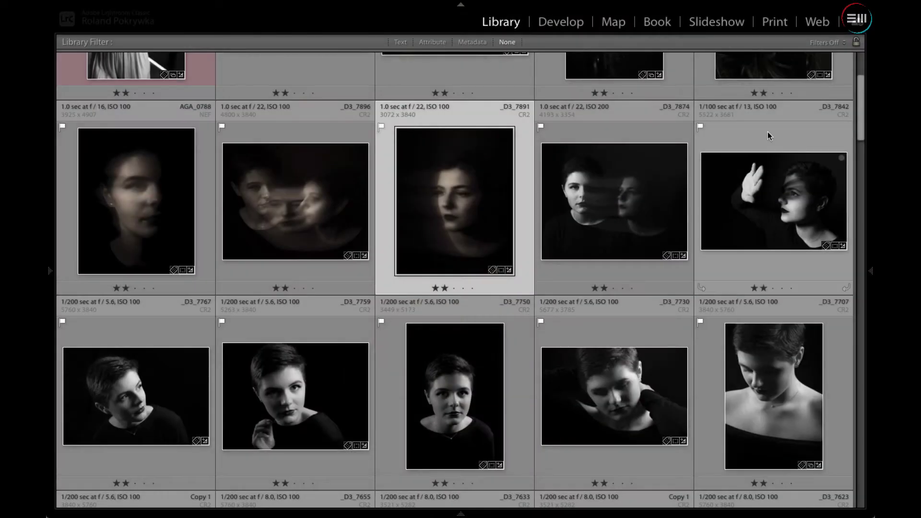
mouse_move(454, 201)
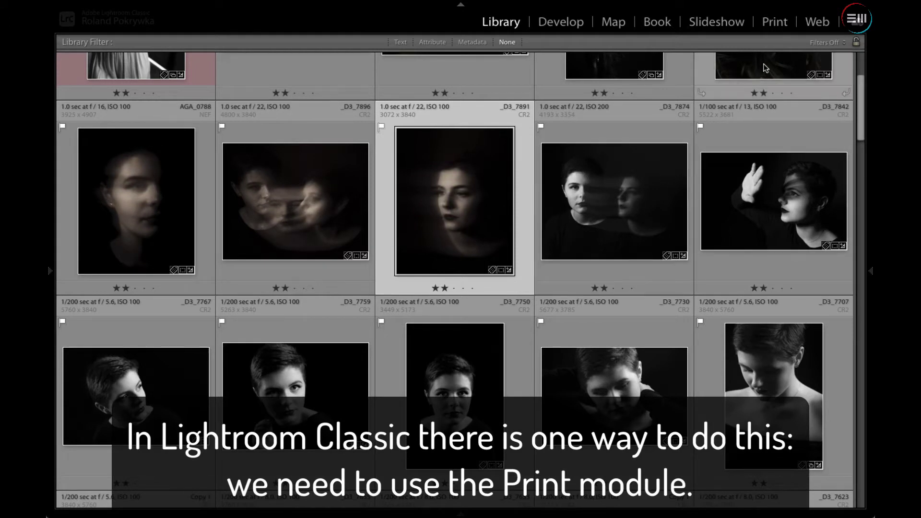
In the Print module, preview several Lightroom templates, settling on (2) 7 x 5.
click(775, 22)
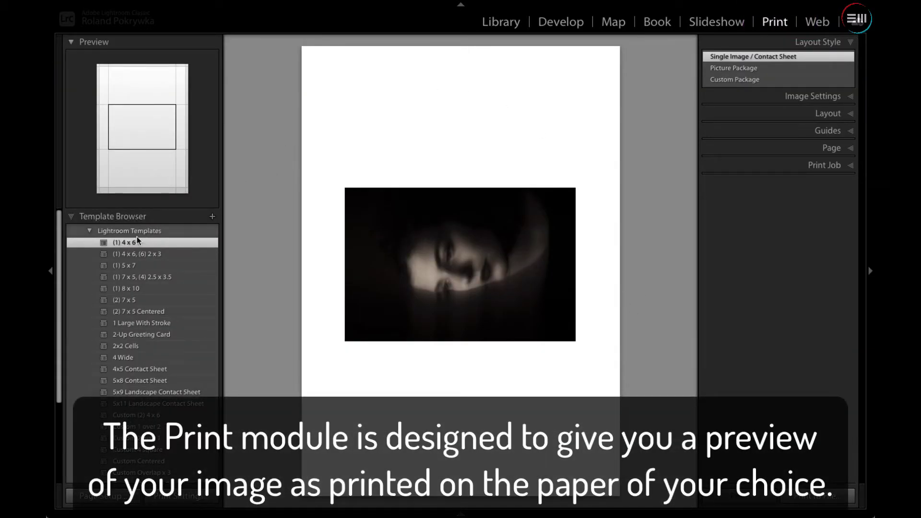
click(134, 254)
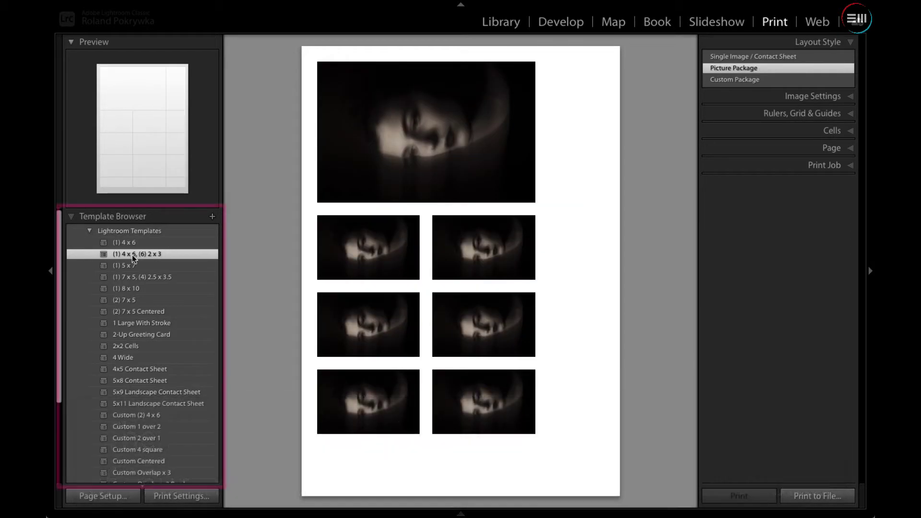
click(132, 266)
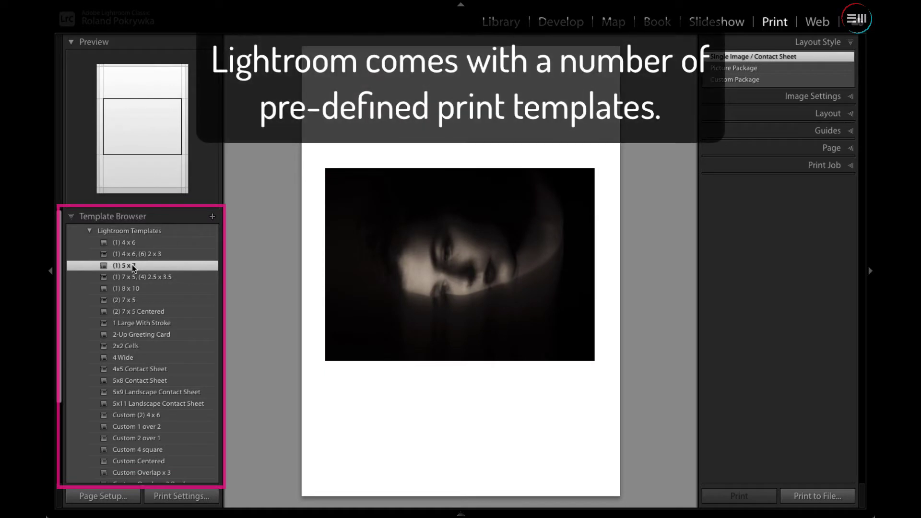
click(134, 278)
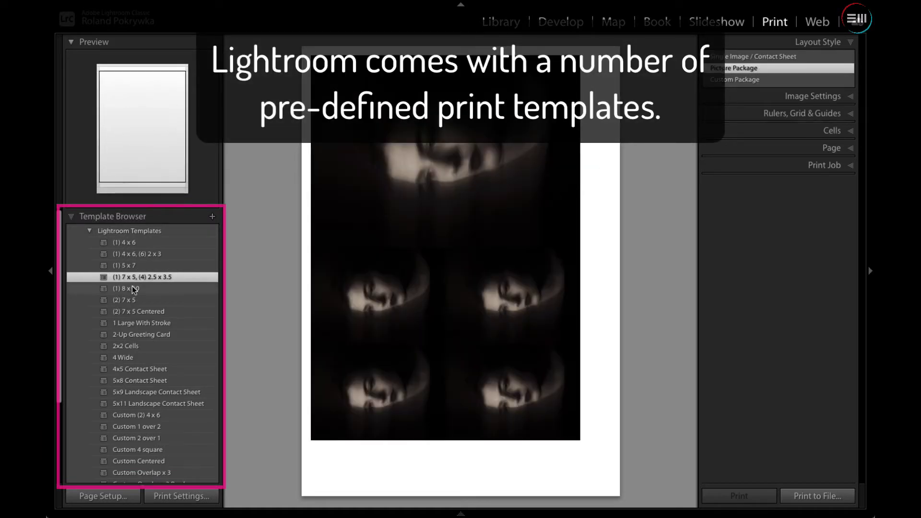
click(133, 288)
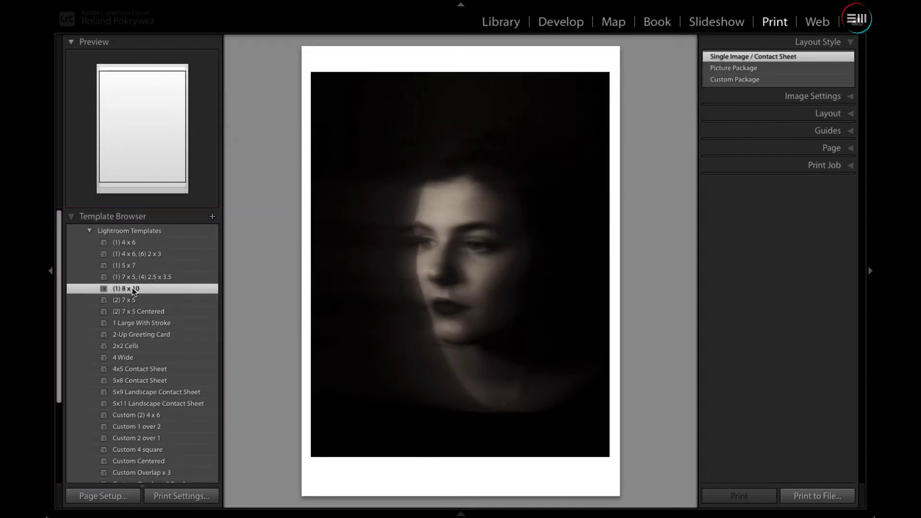
click(132, 302)
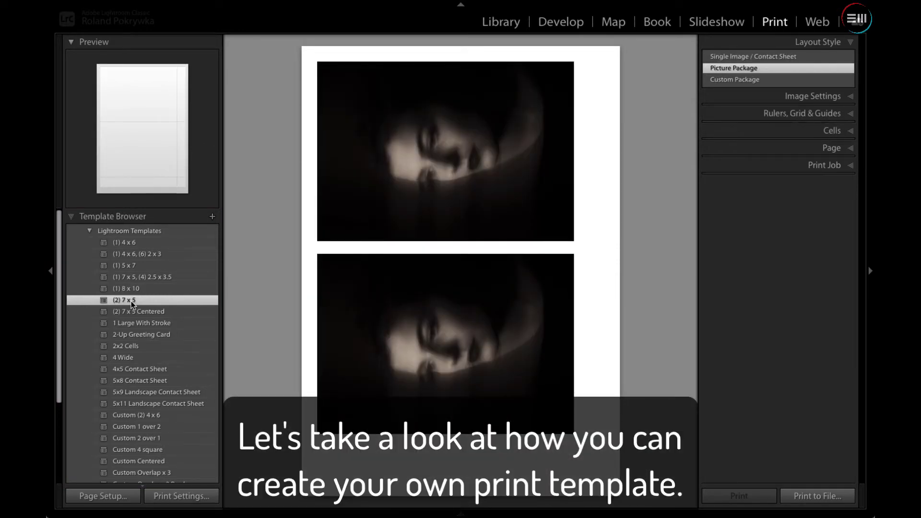
scroll(131, 301, down, 1)
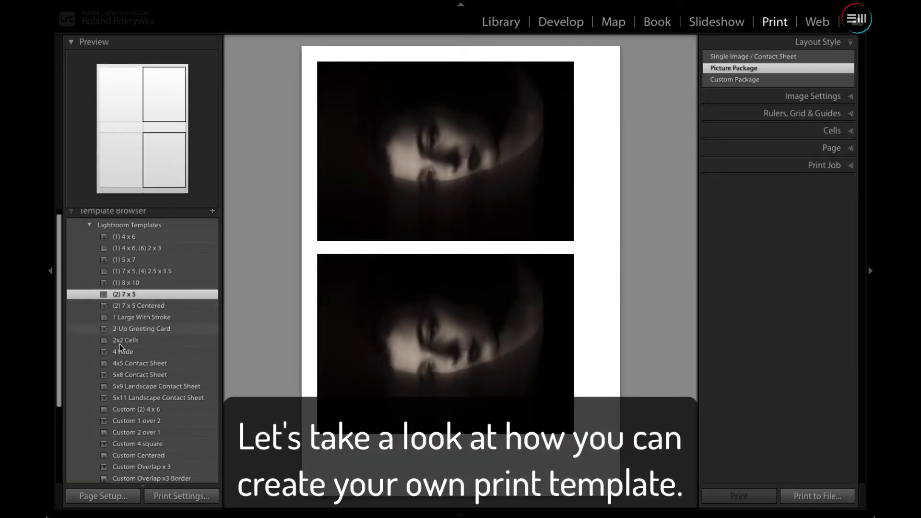
Add a new untitled custom paper size of 600 x 700 mm in Page Setup.
click(116, 497)
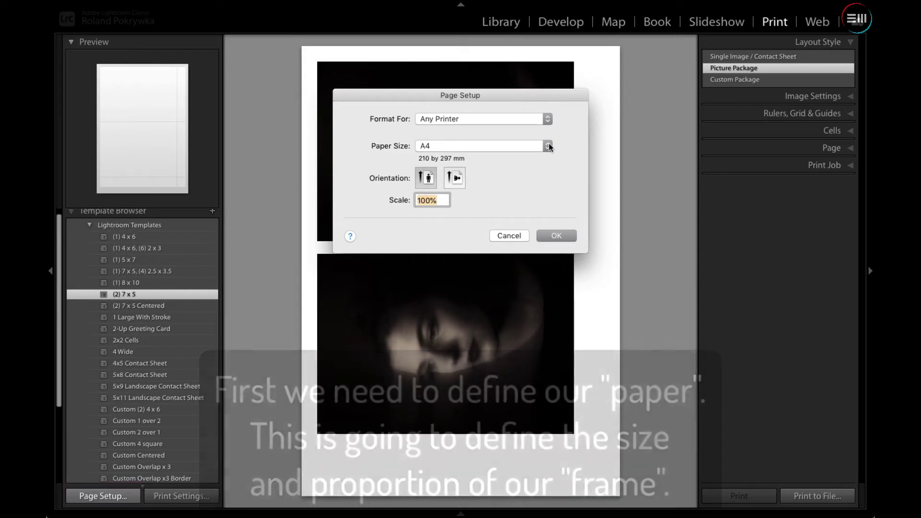
click(548, 146)
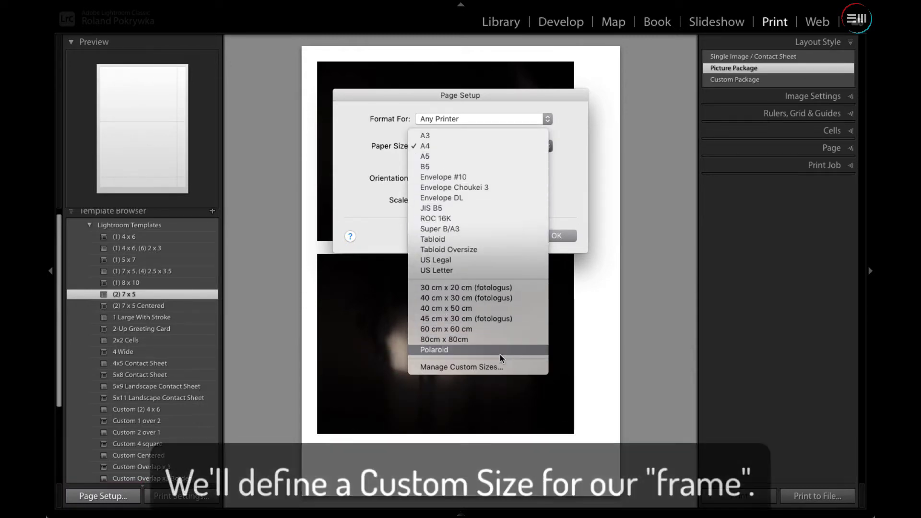
click(507, 367)
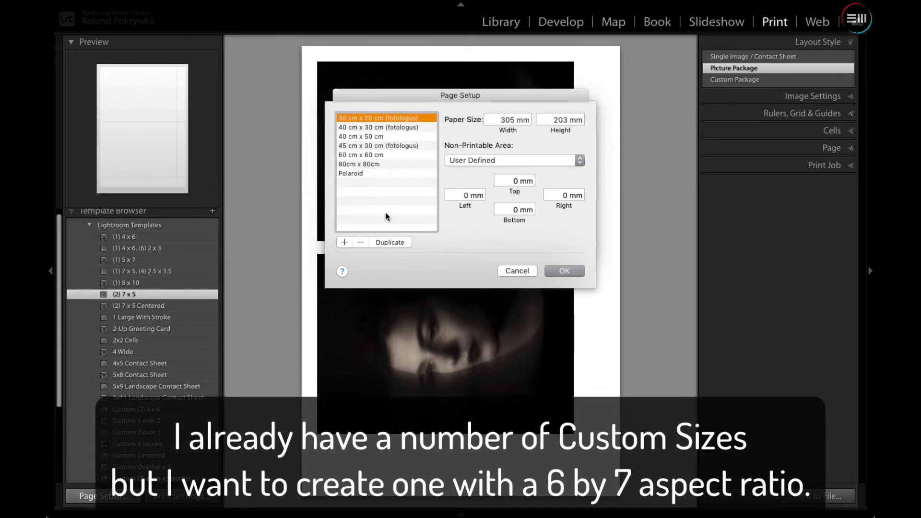
click(344, 242)
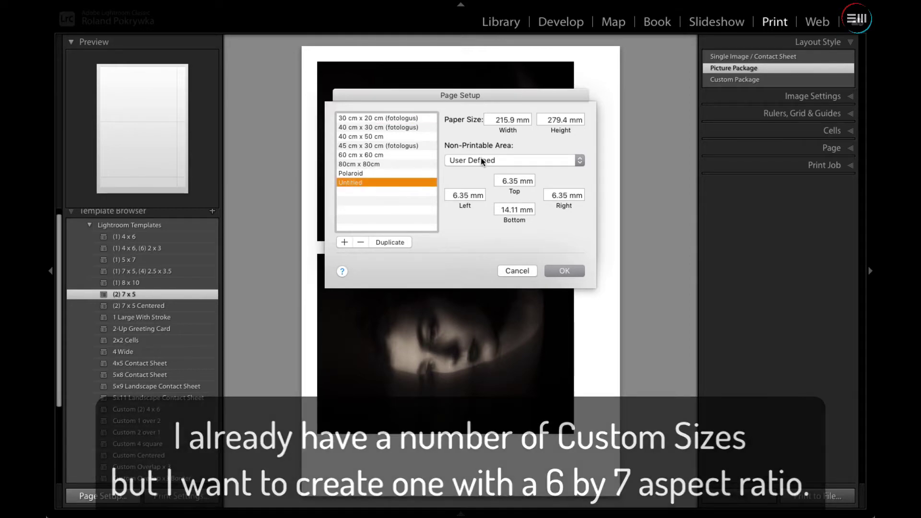
click(496, 117)
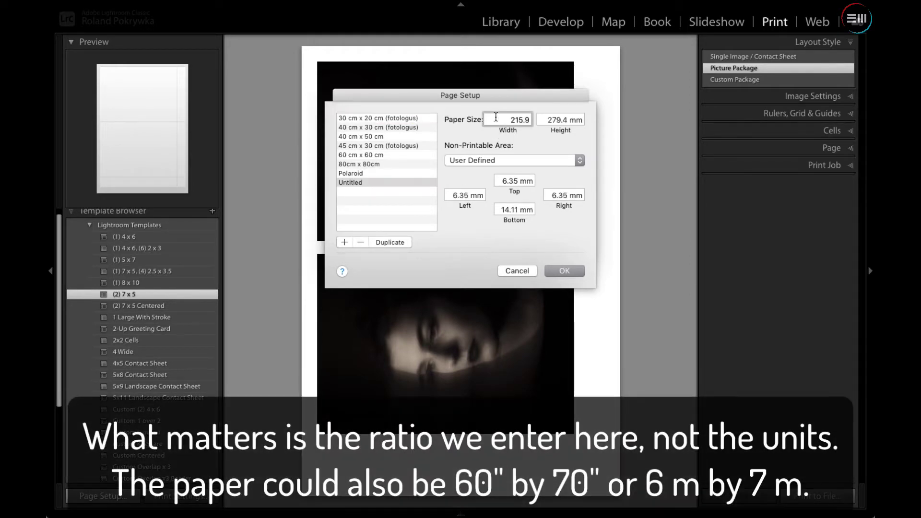
double_click(496, 117)
text(6)
text(00)
key(Tab)
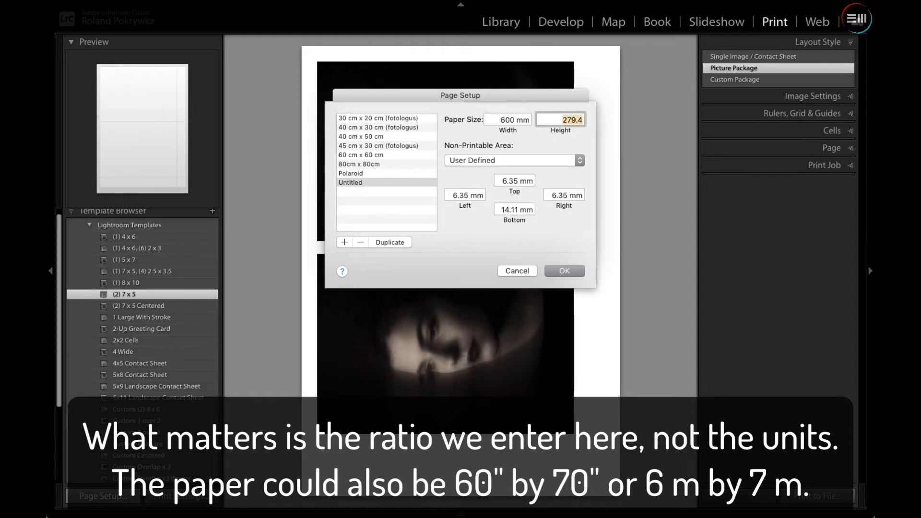
text(700)
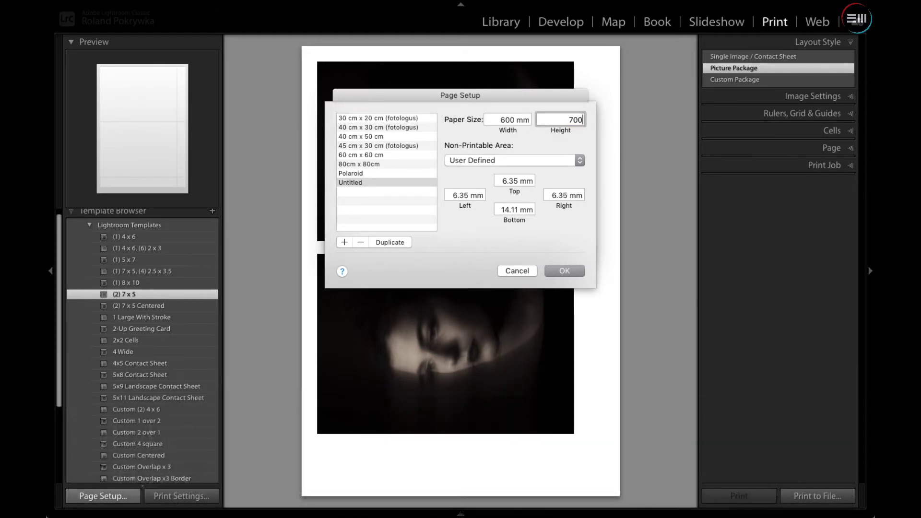
click(501, 181)
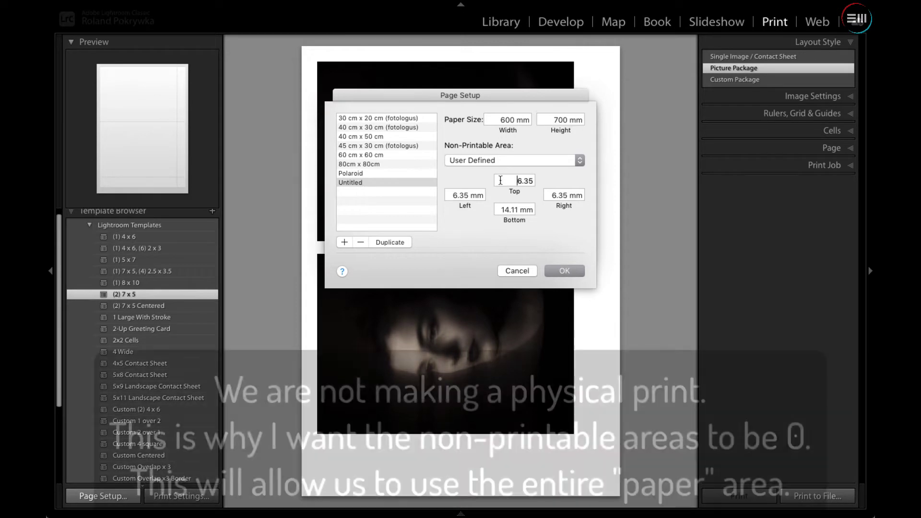
Set the custom size's top, left, right and bottom margins to 0.
double_click(501, 180)
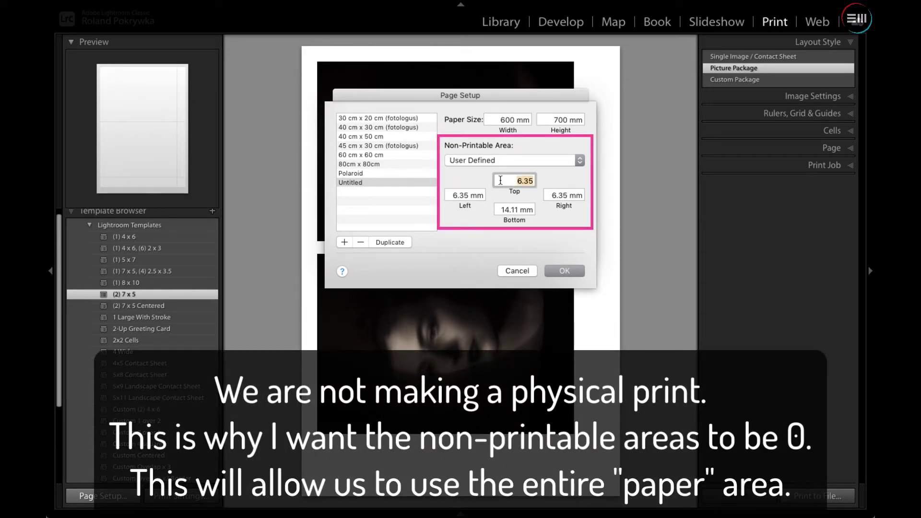
text(0)
key(Tab)
text(0)
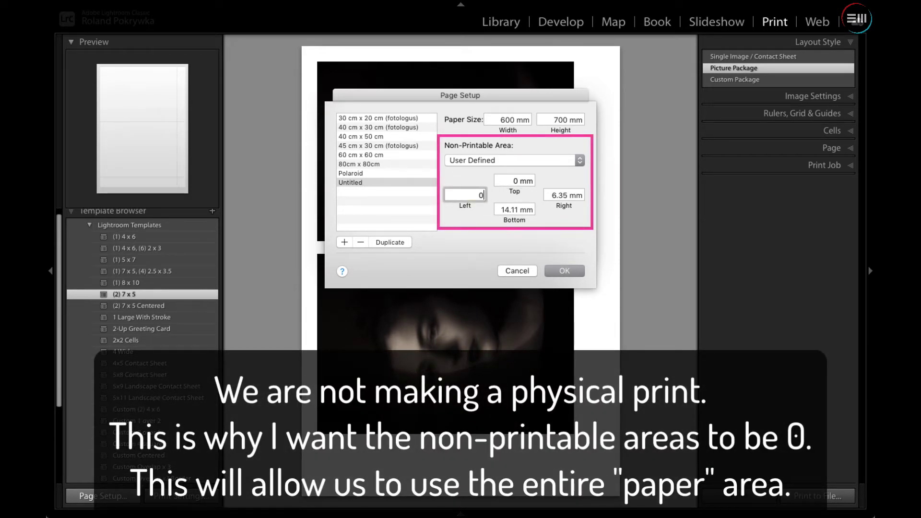
key(Tab)
text(0)
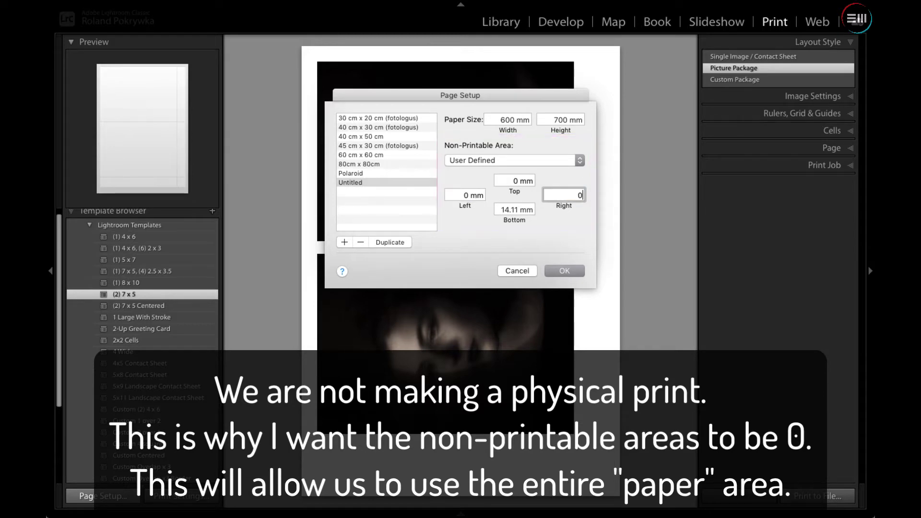
key(Tab)
text(0)
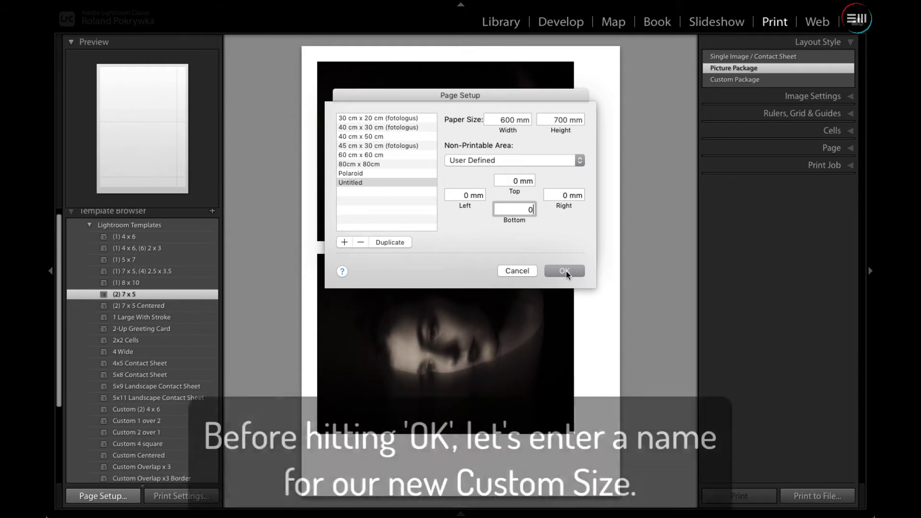
Name the custom size '600 mm x 700 mm' and apply it in Page Setup.
click(361, 182)
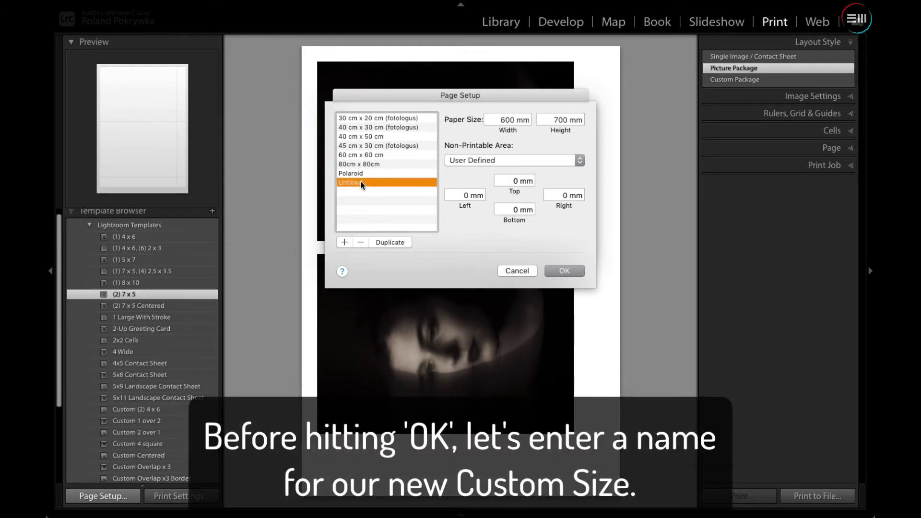
double_click(361, 183)
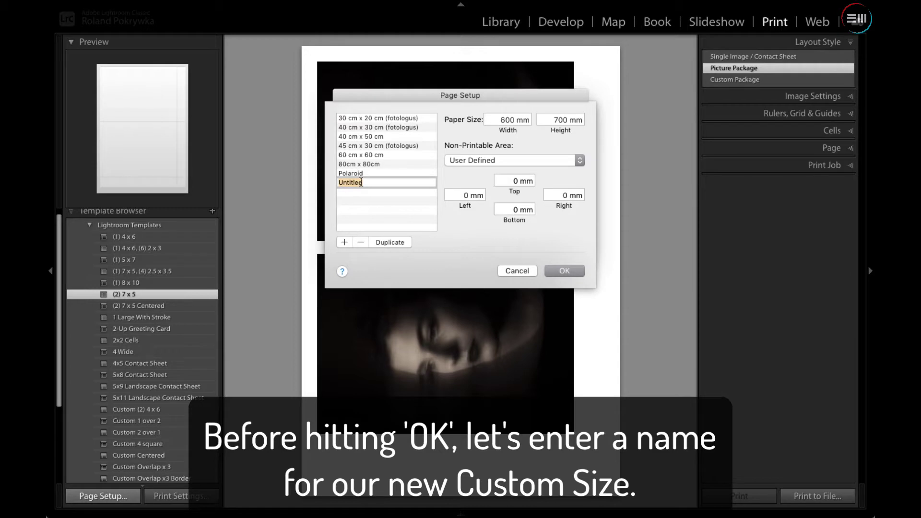
text(600)
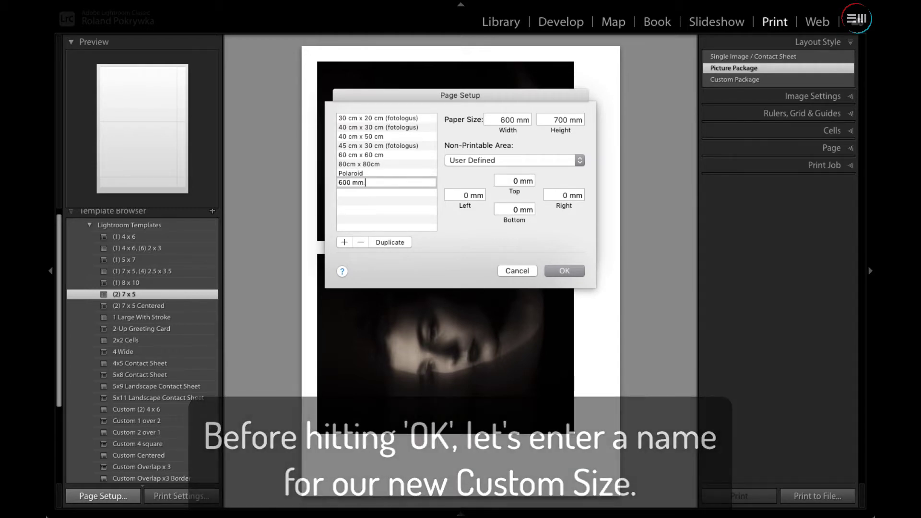
text( x 7)
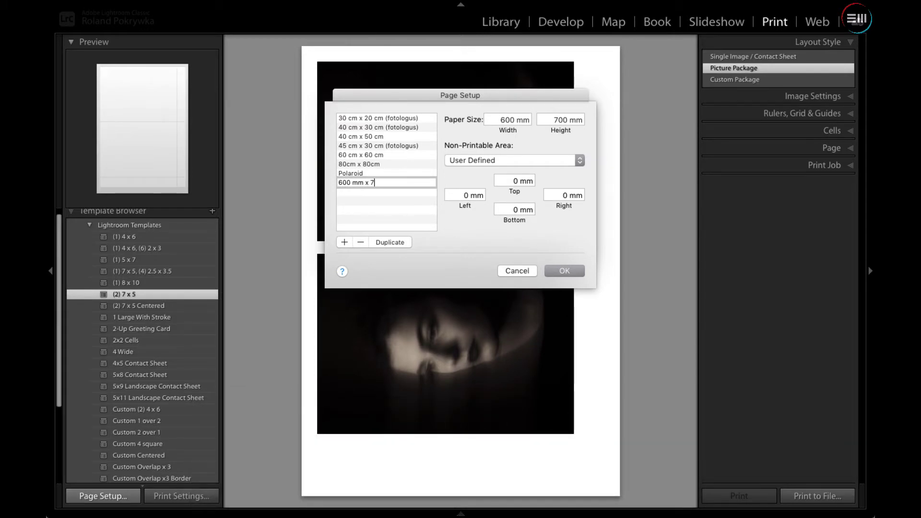
text(00 mm)
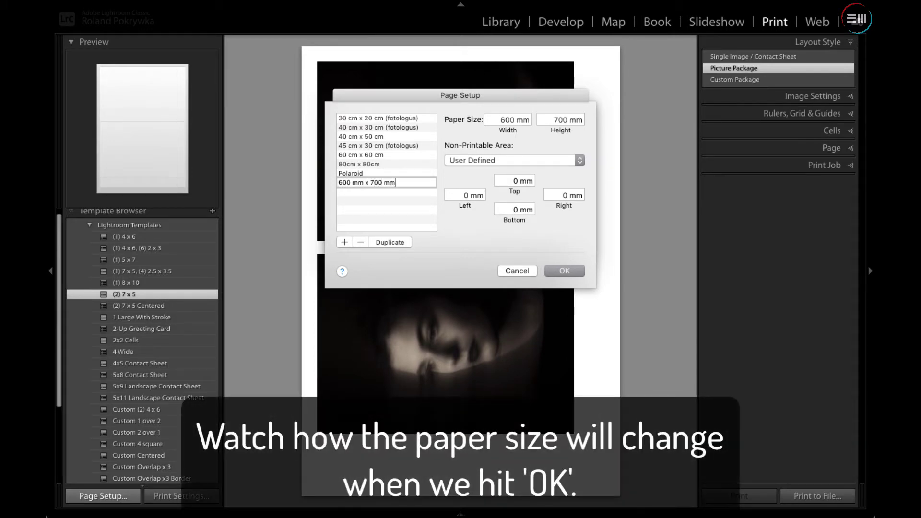
click(562, 269)
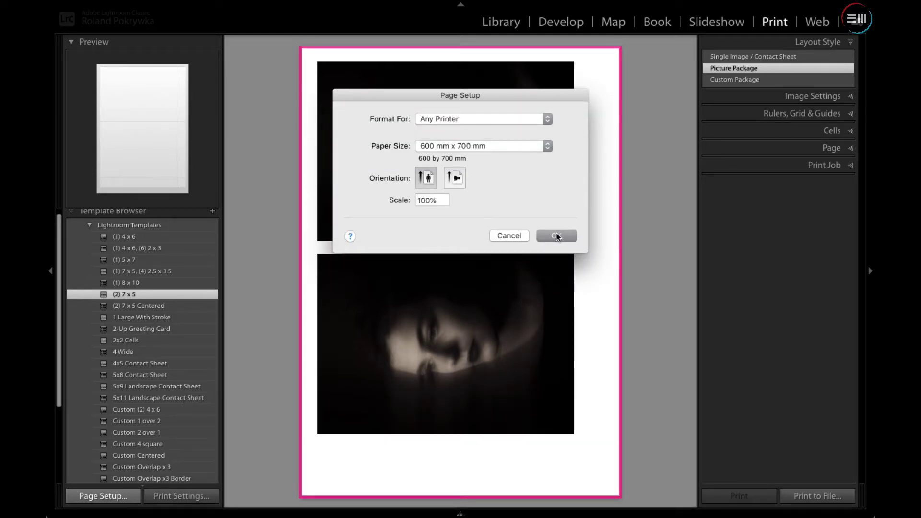
click(556, 236)
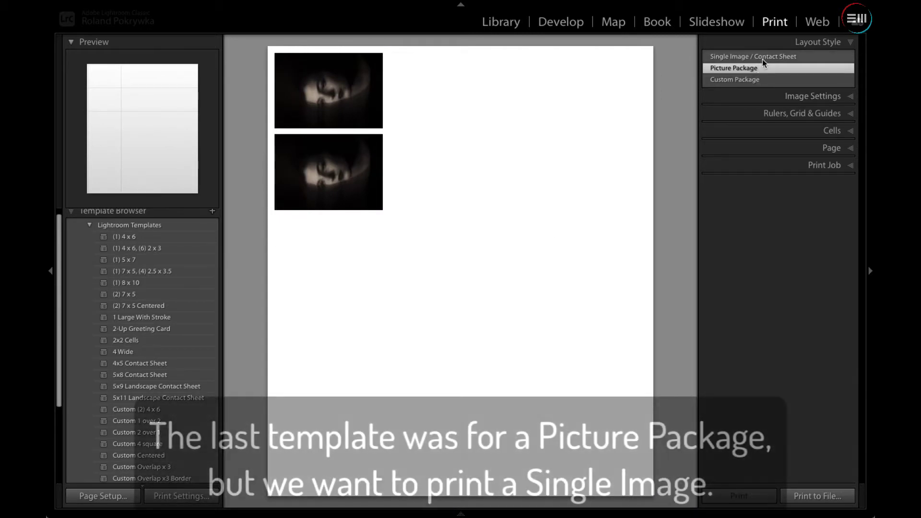
Switch the layout style to Single Image / Contact Sheet and expand User Templates.
click(762, 57)
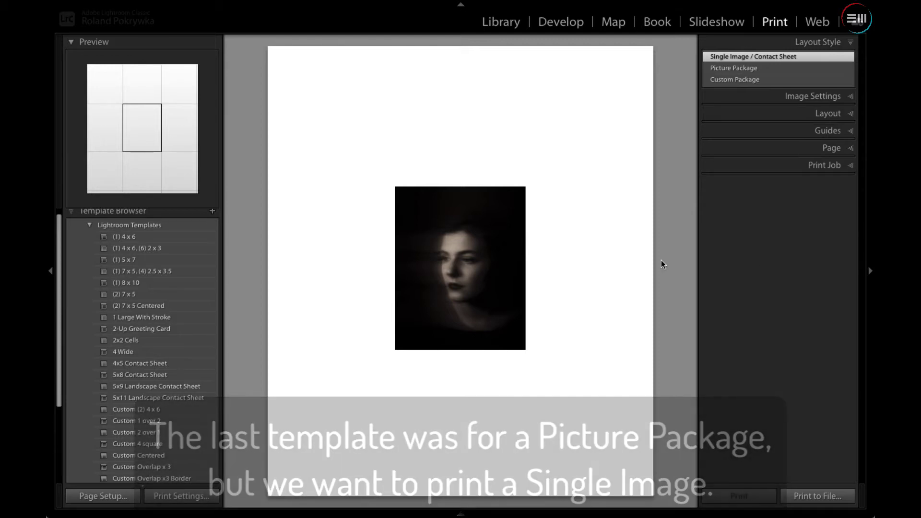
scroll(178, 424, down, 2)
scroll(178, 425, down, 2)
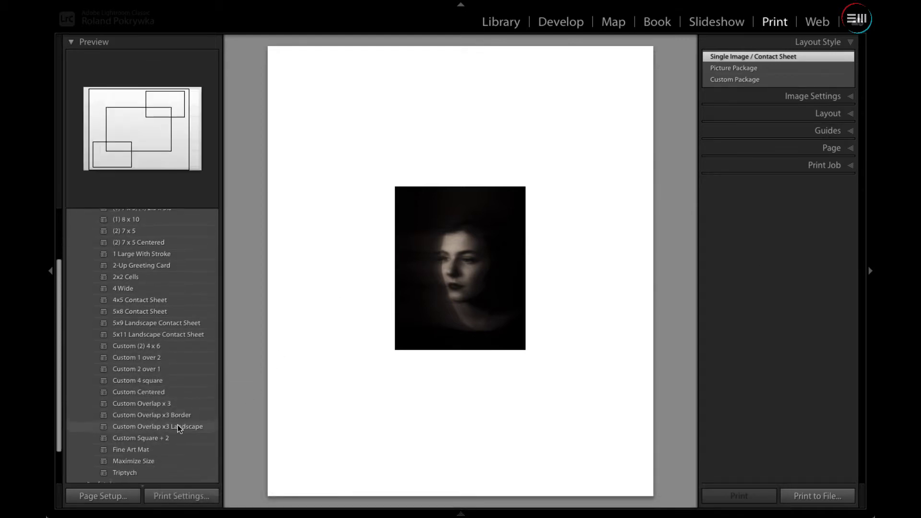
scroll(177, 425, down, 2)
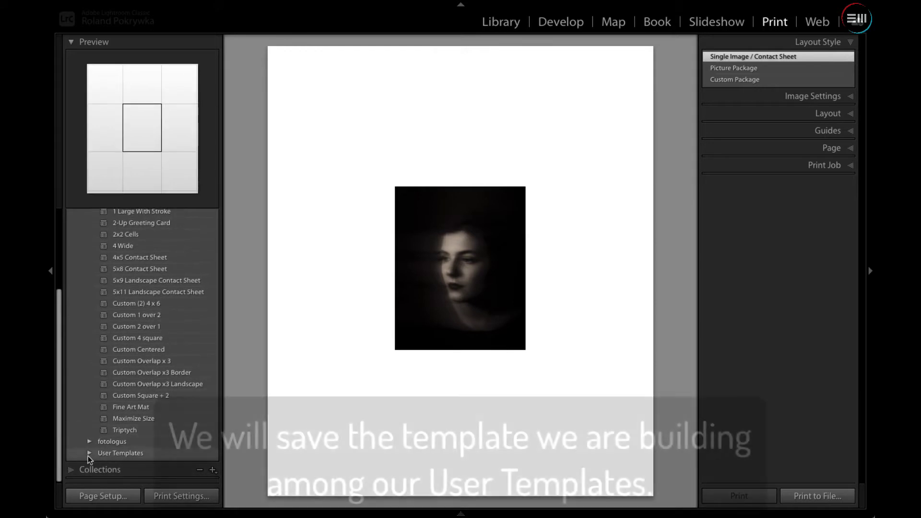
click(90, 454)
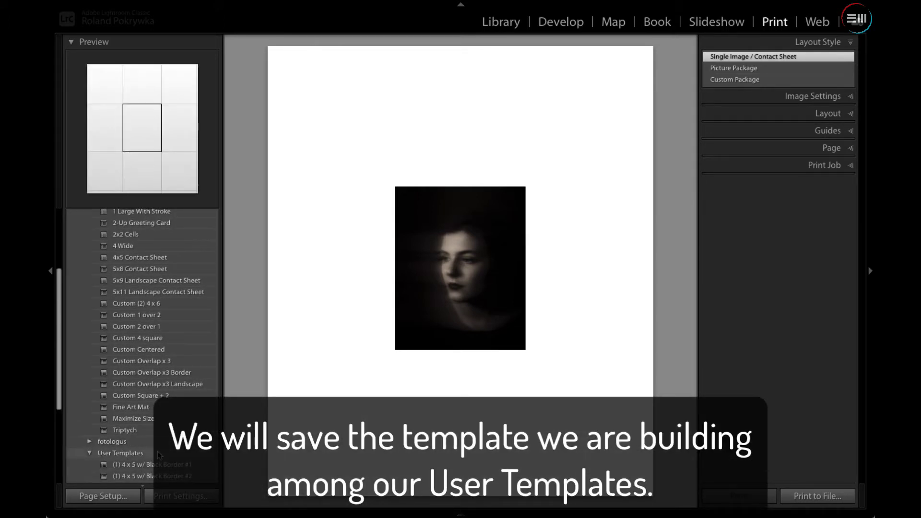
scroll(157, 451, up, 5)
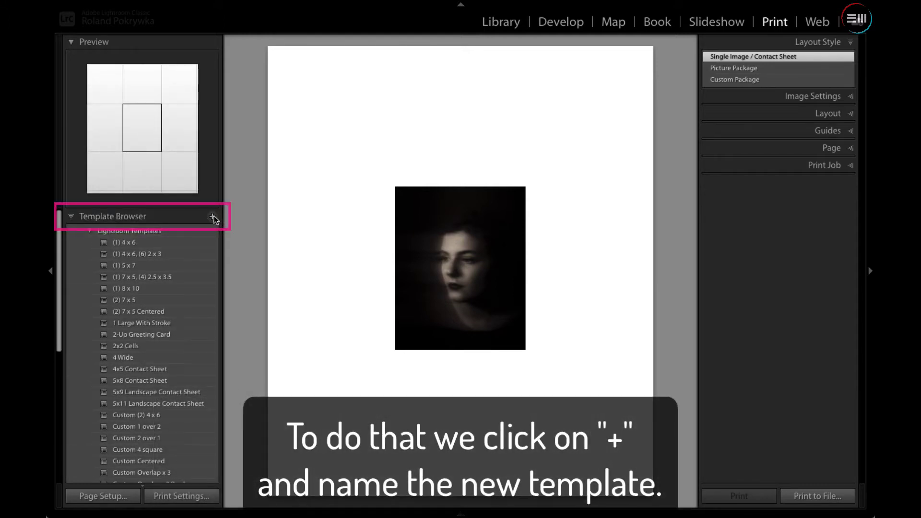
Save the layout as a User Templates template named '6x7 small no border'.
click(213, 217)
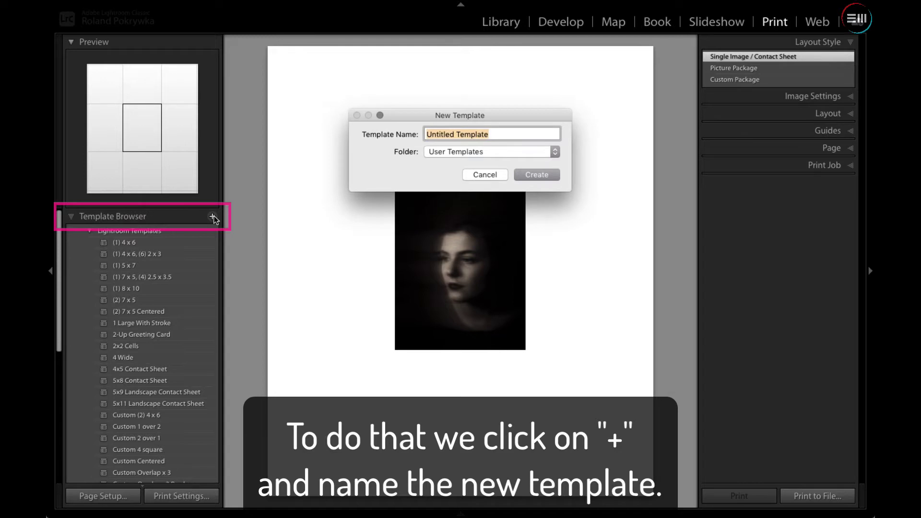
click(517, 153)
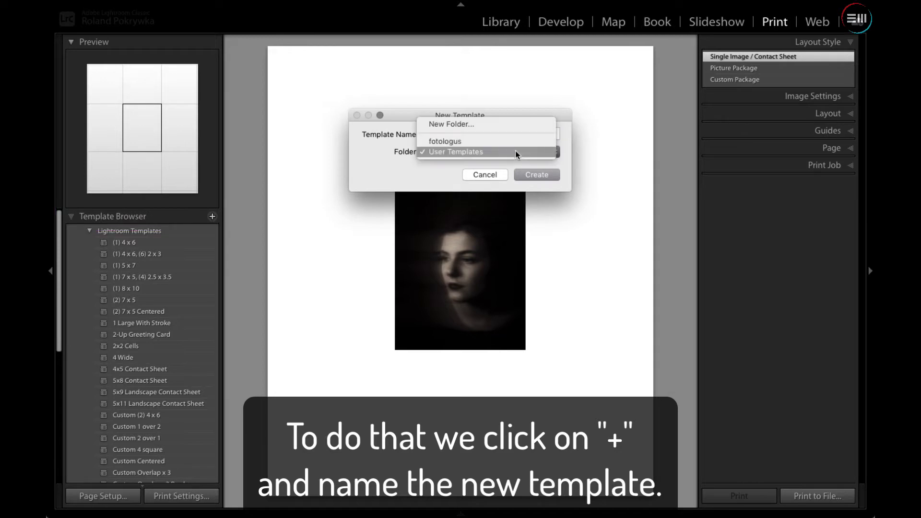
click(516, 152)
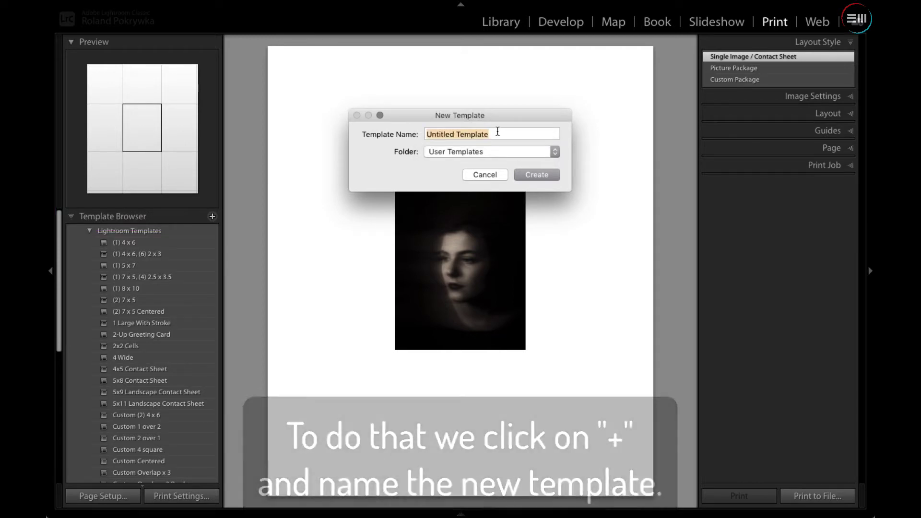
text(6x)
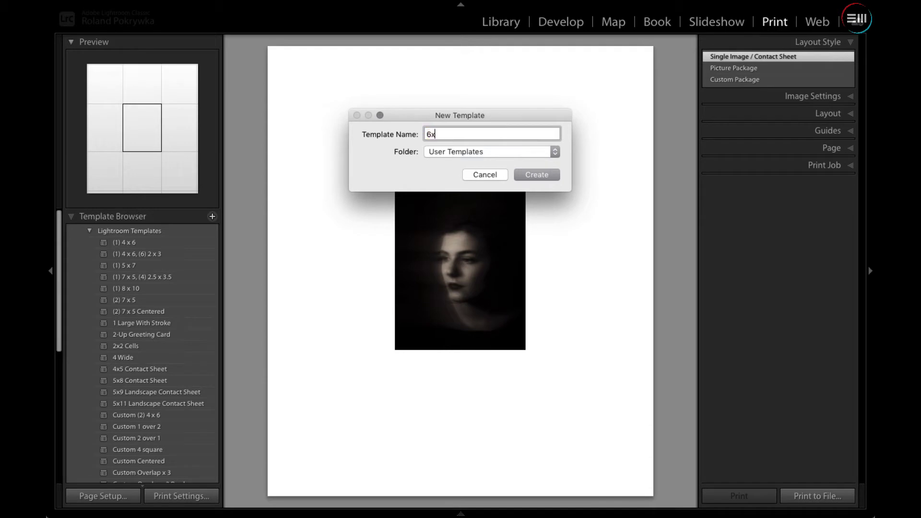
text(7 small)
text( no border)
click(547, 175)
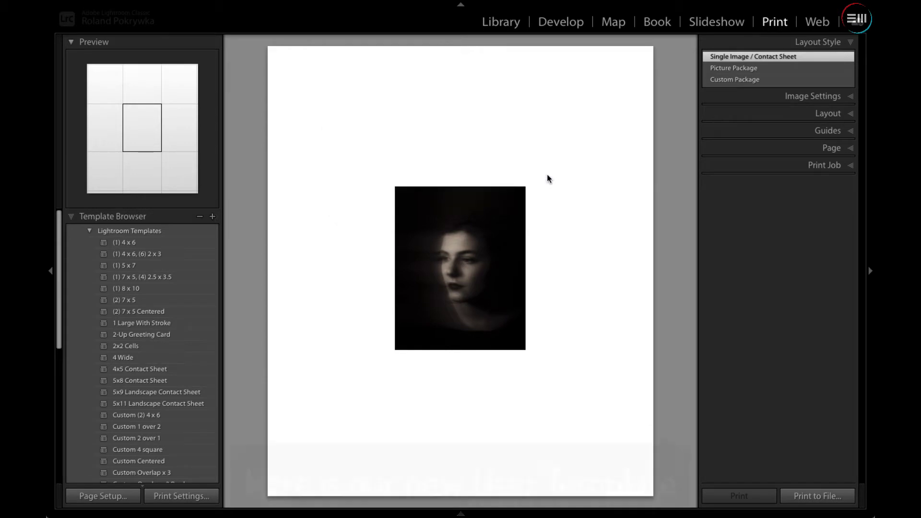
scroll(168, 352, down, 3)
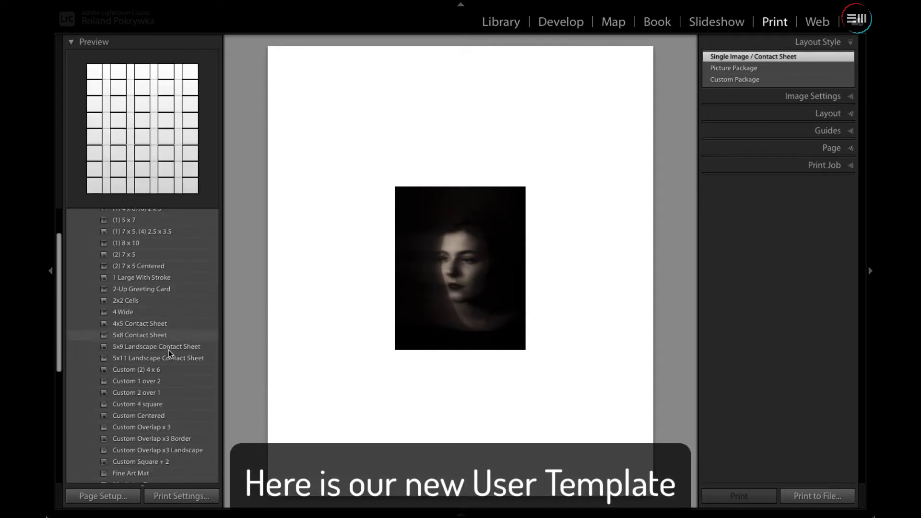
scroll(169, 351, down, 3)
scroll(168, 352, down, 3)
scroll(169, 354, down, 1)
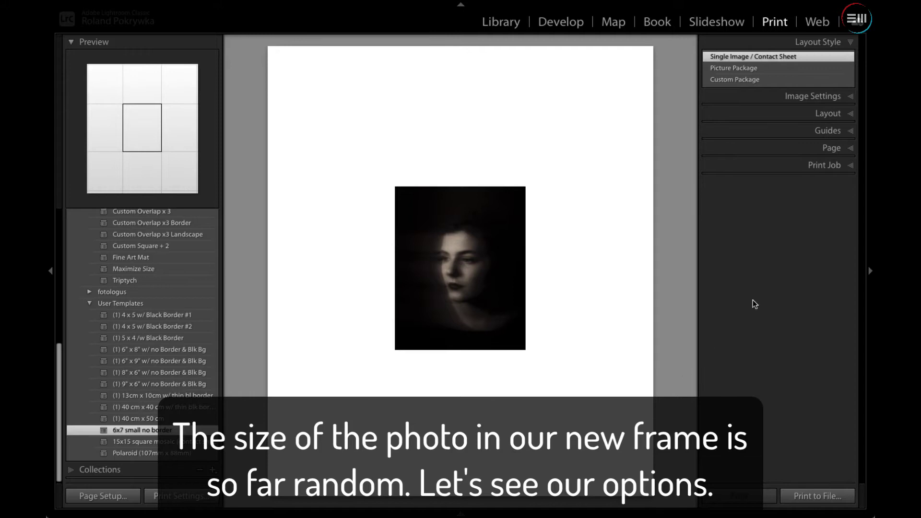
Turn off Zoom to Fill and Rotate to Fit, and enable a stroke border.
click(852, 98)
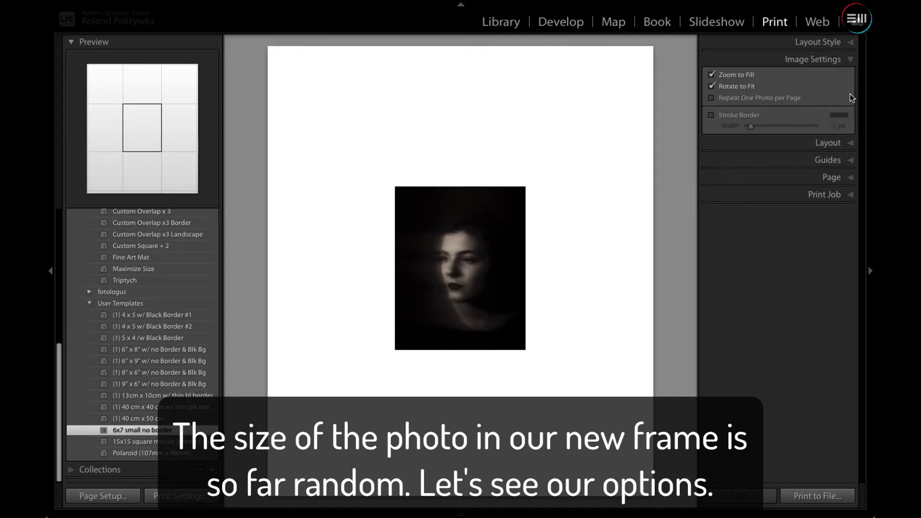
click(712, 74)
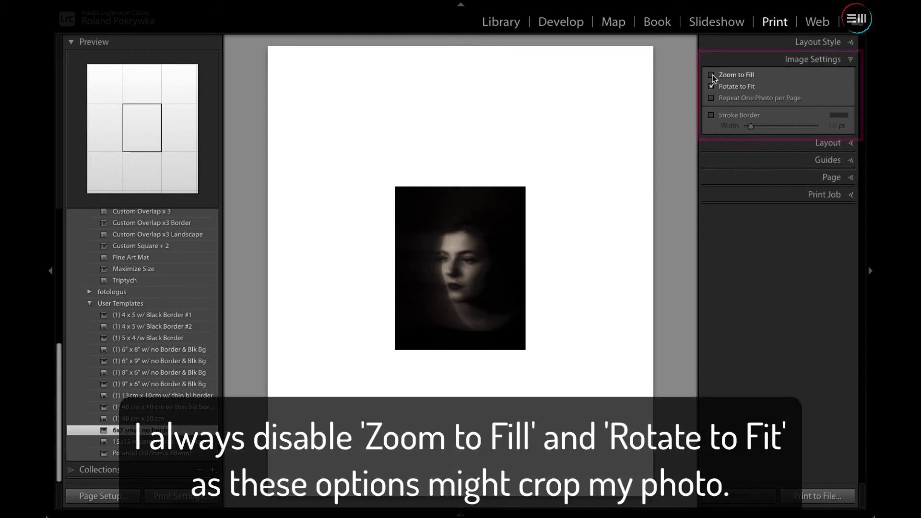
click(712, 86)
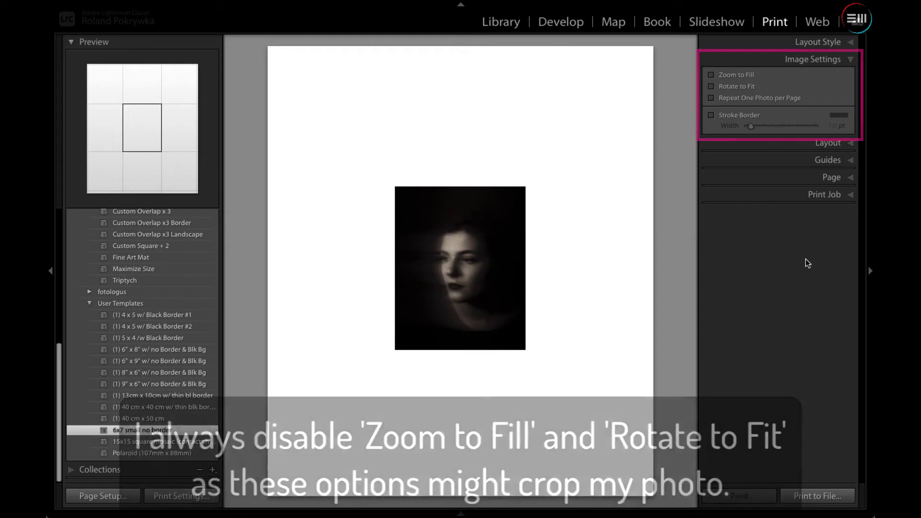
click(712, 115)
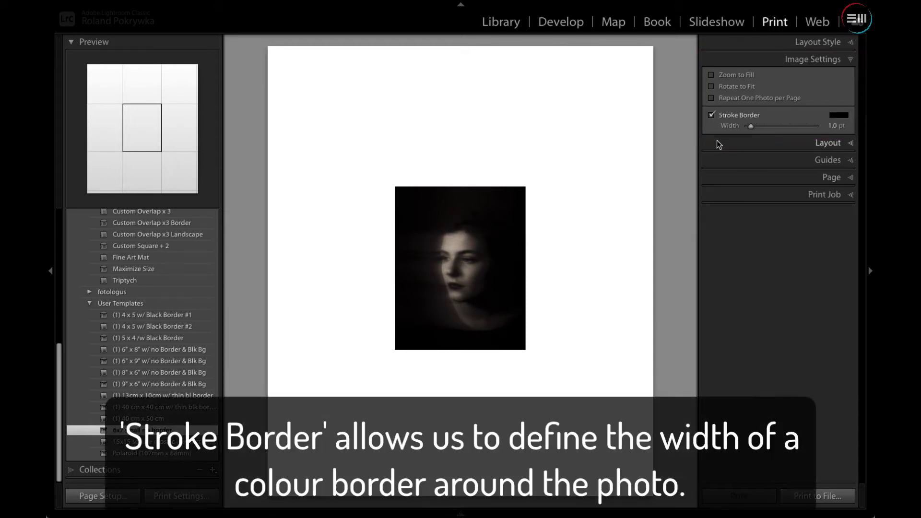
Set the stroke border to 2.0 pt black after trying grey and red.
drag(751, 126, 742, 128)
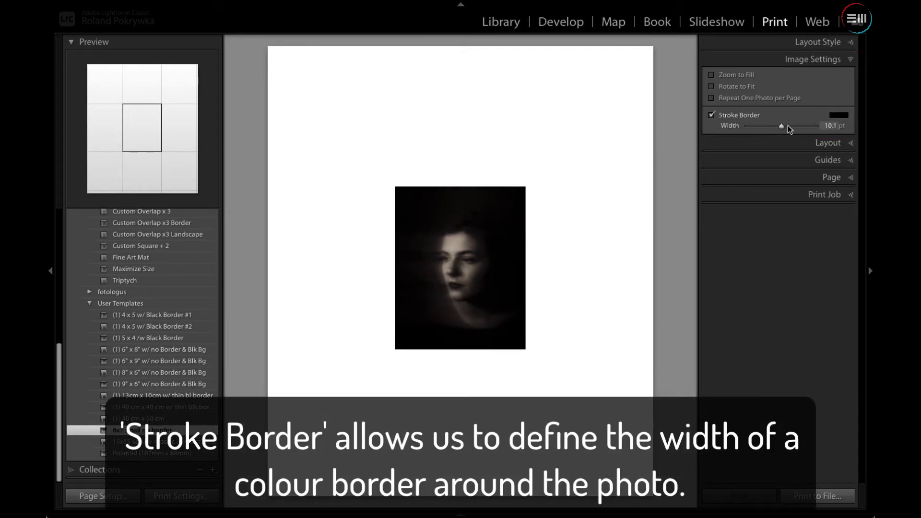
click(839, 115)
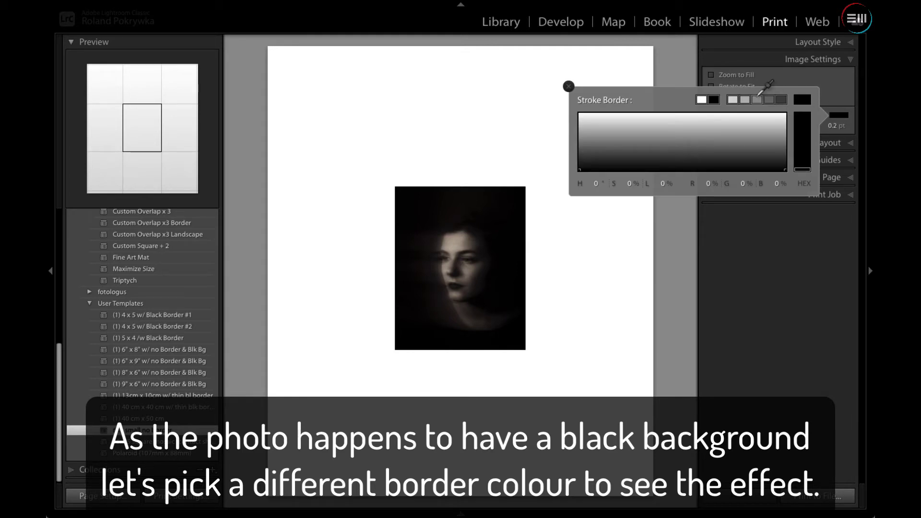
click(757, 99)
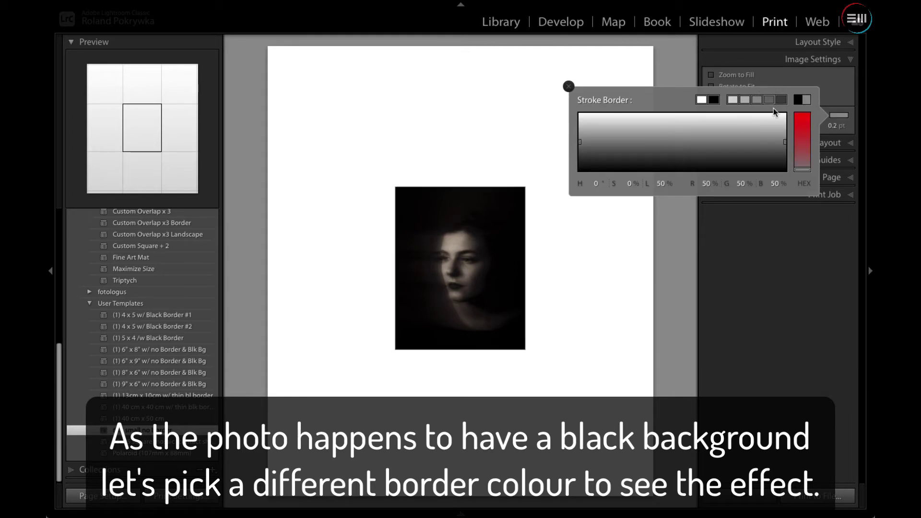
click(808, 121)
click(570, 86)
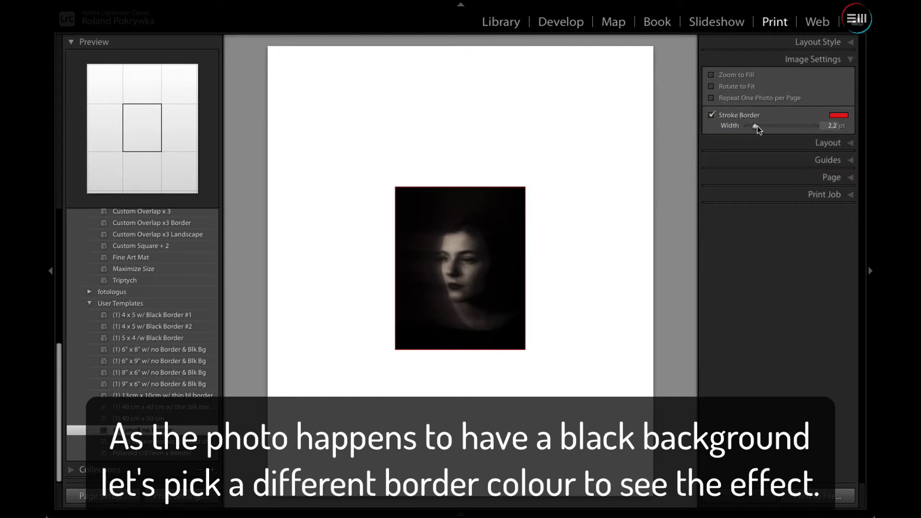
mouse_move(769, 125)
mouse_down()
mouse_move(748, 126)
mouse_move(817, 126)
mouse_move(777, 135)
mouse_up()
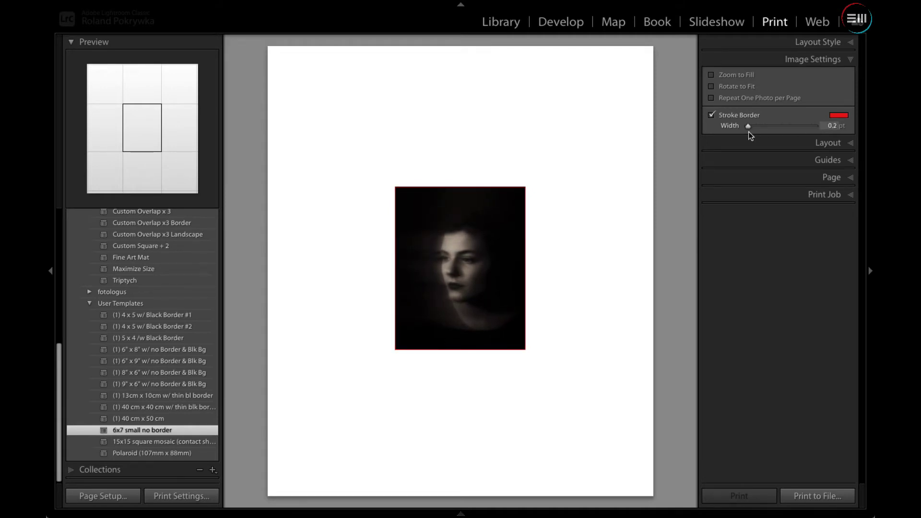
drag(748, 131, 756, 131)
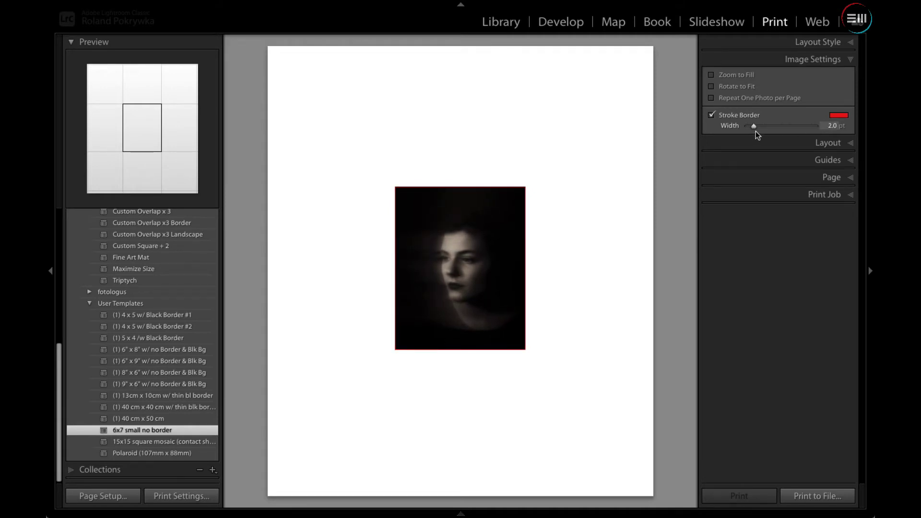
click(840, 117)
click(840, 116)
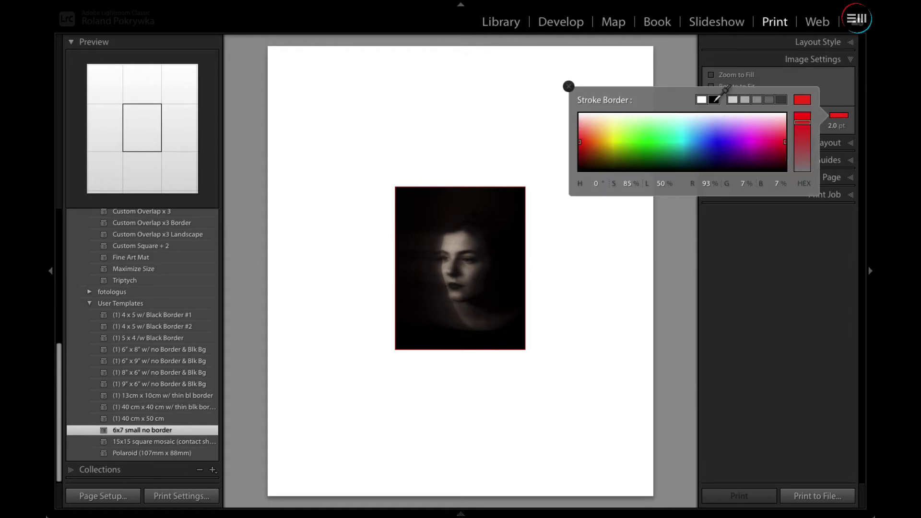
click(713, 99)
click(569, 86)
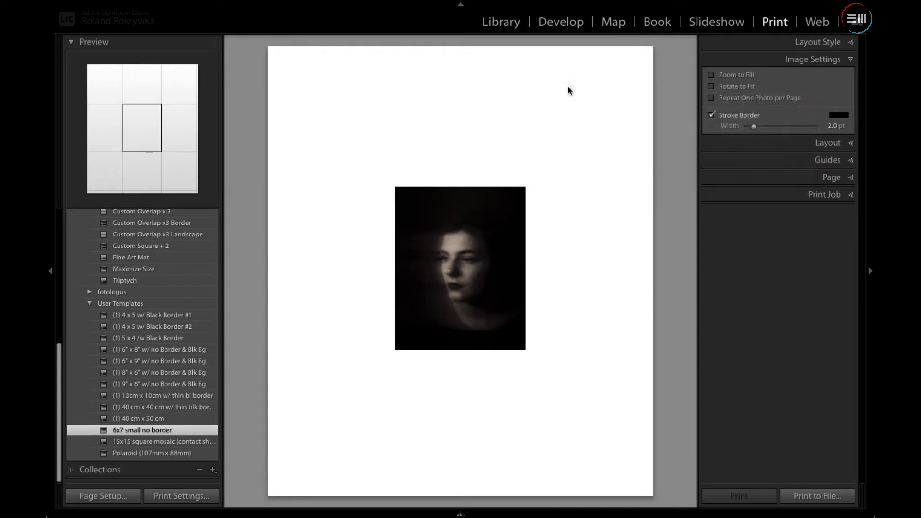
click(849, 143)
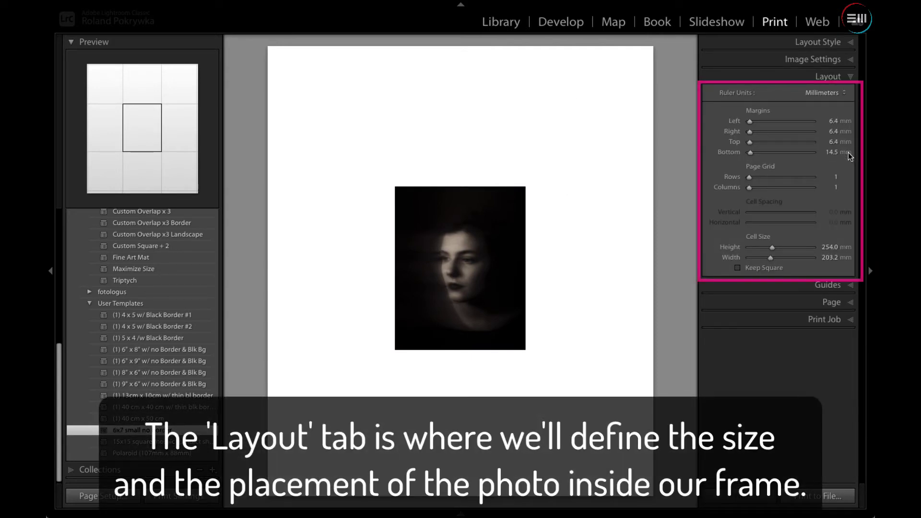
Try cell size and margin changes, then reset left, bottom and top margins to 0 mm.
drag(772, 247, 806, 248)
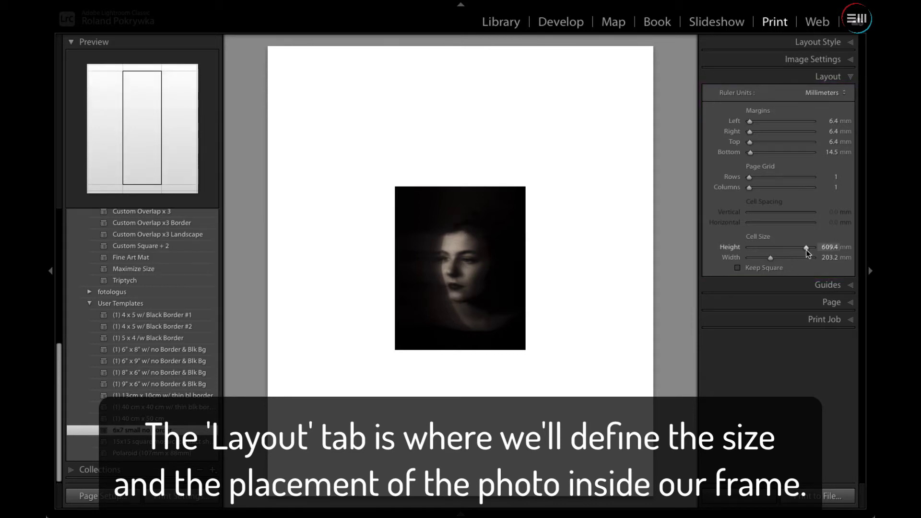
mouse_move(770, 260)
mouse_down()
mouse_move(808, 258)
mouse_move(819, 247)
mouse_move(822, 258)
mouse_move(802, 247)
mouse_up()
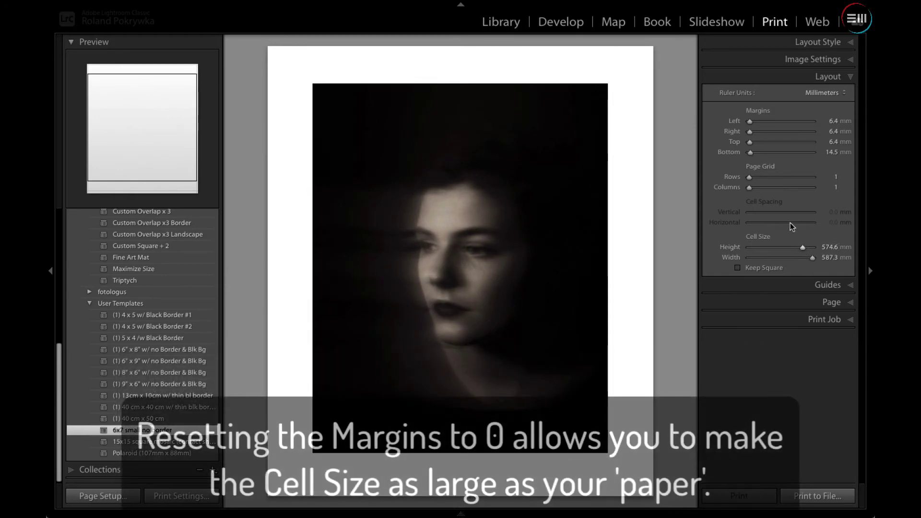
drag(751, 122, 745, 154)
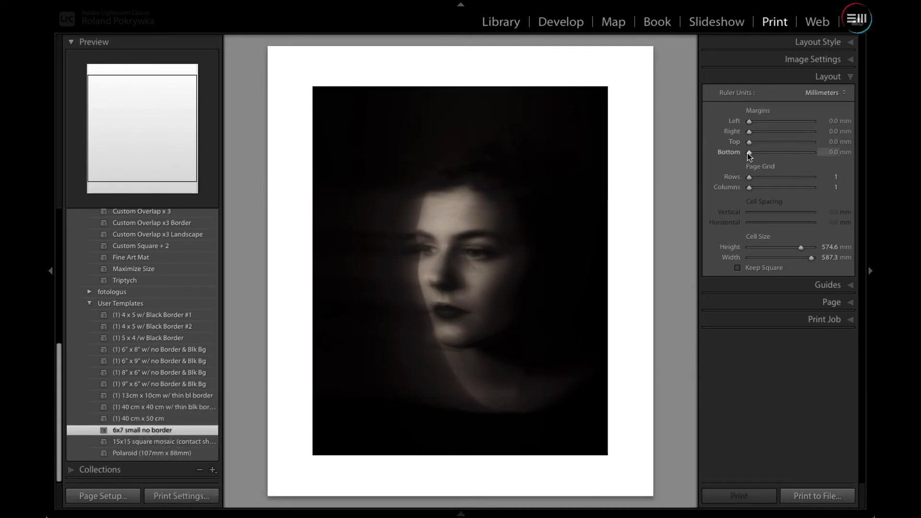
drag(749, 152, 753, 153)
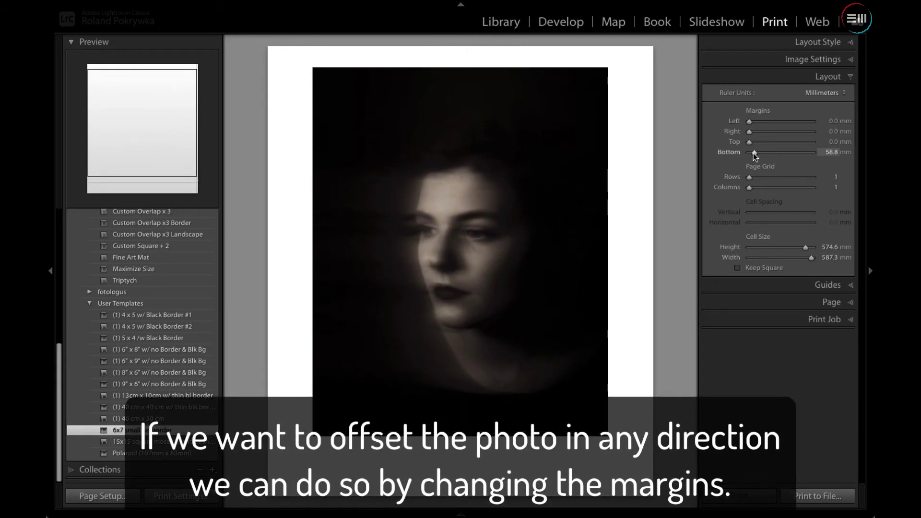
drag(753, 154, 755, 142)
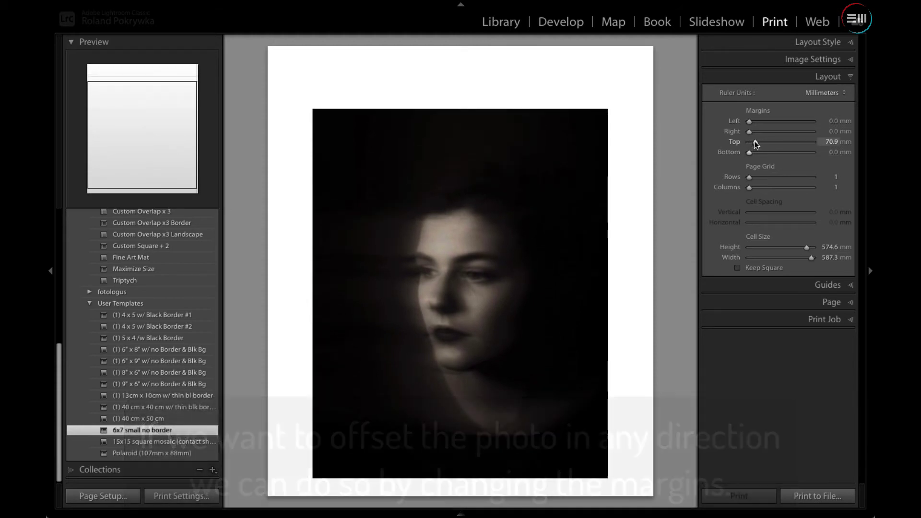
drag(754, 142, 746, 141)
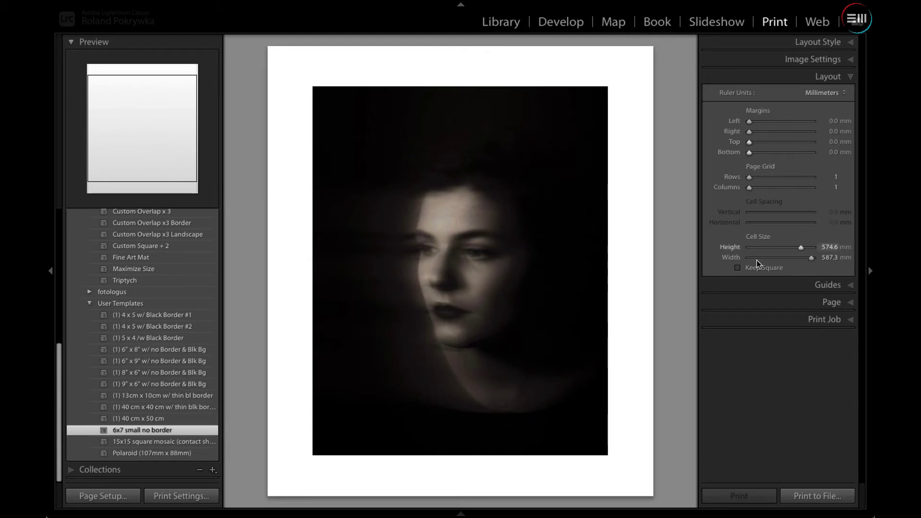
Turn on a mid-grey page background colour.
click(853, 285)
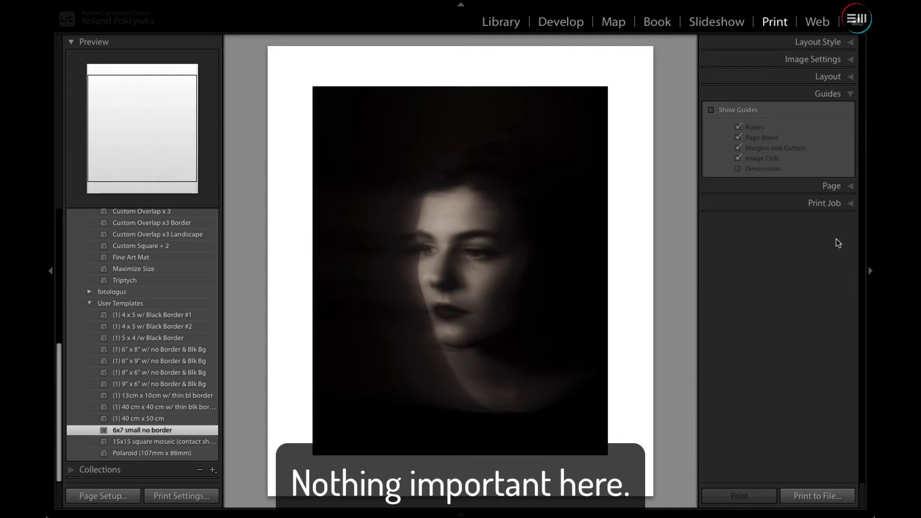
click(848, 186)
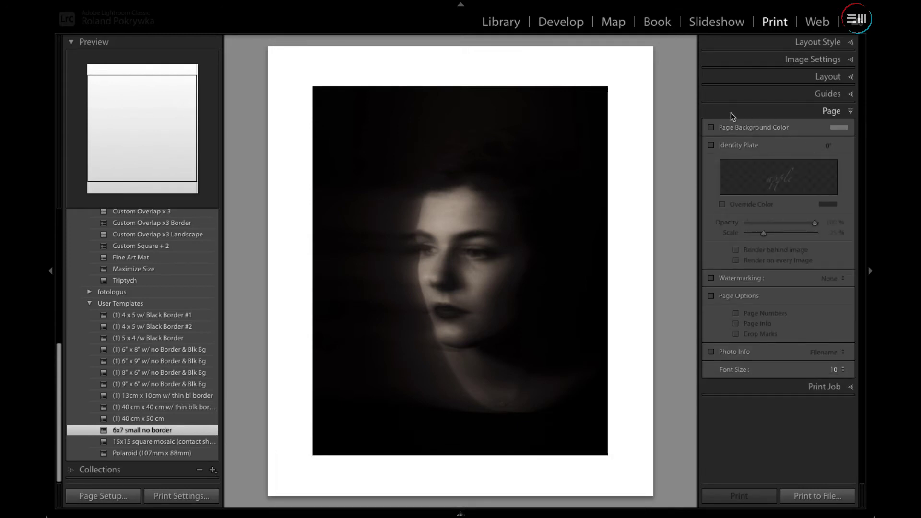
click(711, 127)
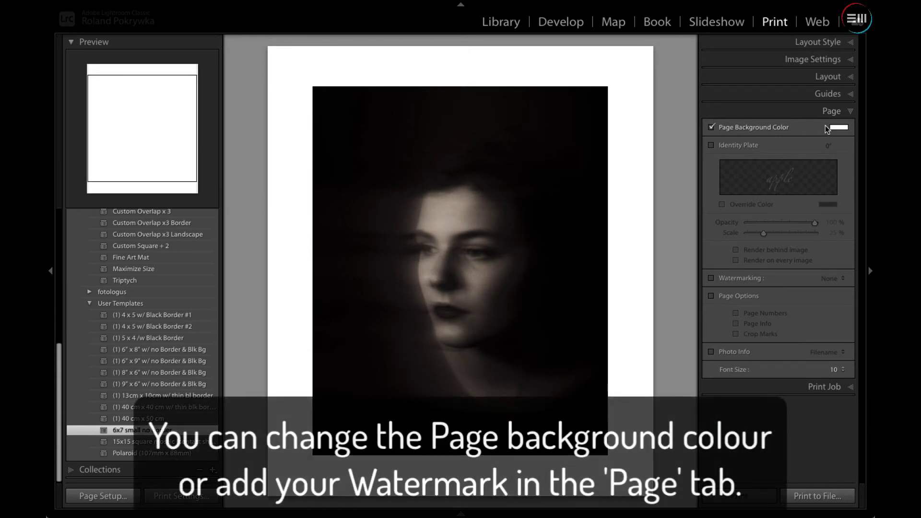
click(839, 128)
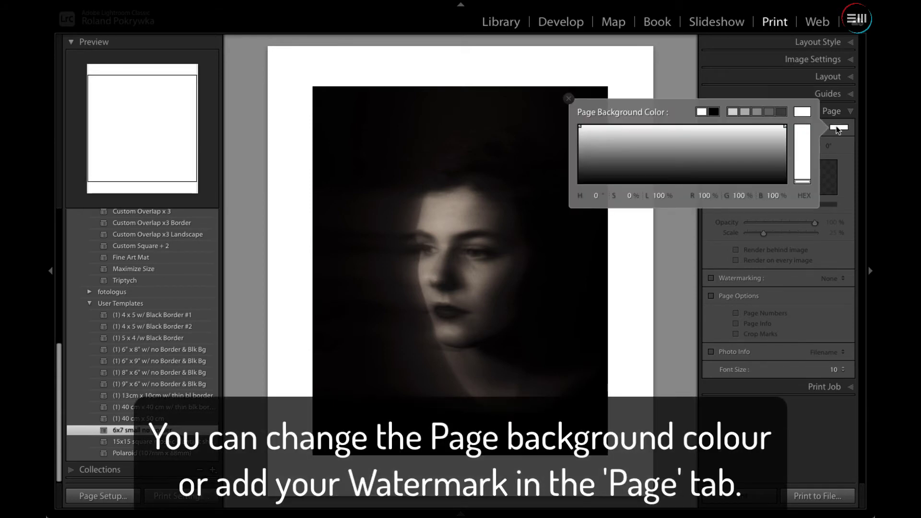
click(740, 152)
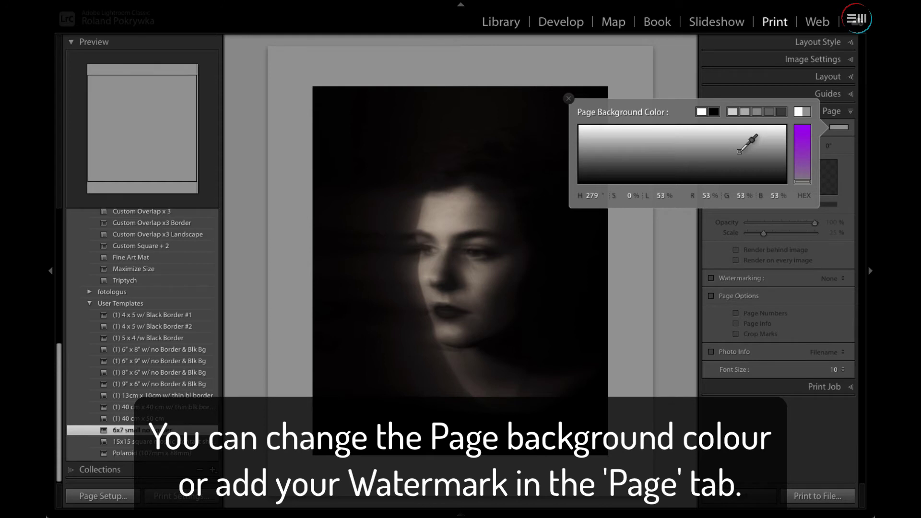
click(569, 99)
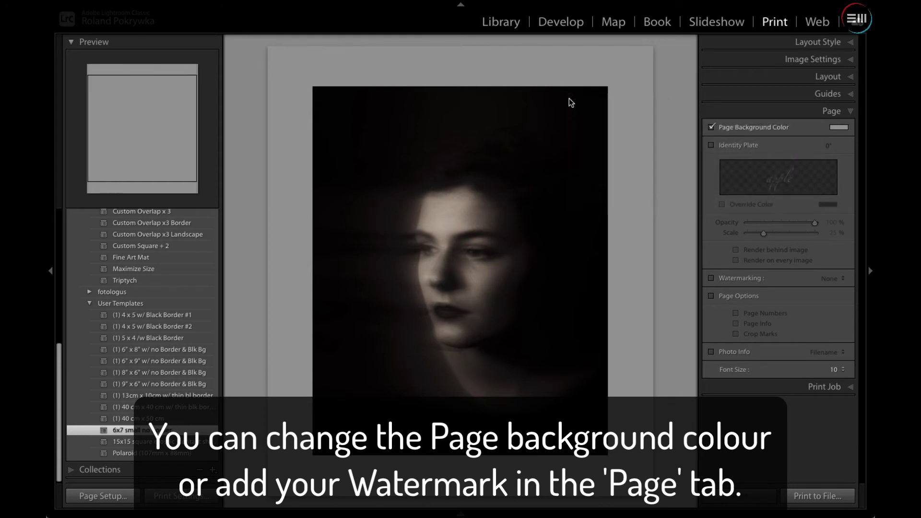
Try the copyright watermark on the photo, then turn watermarking off.
click(712, 279)
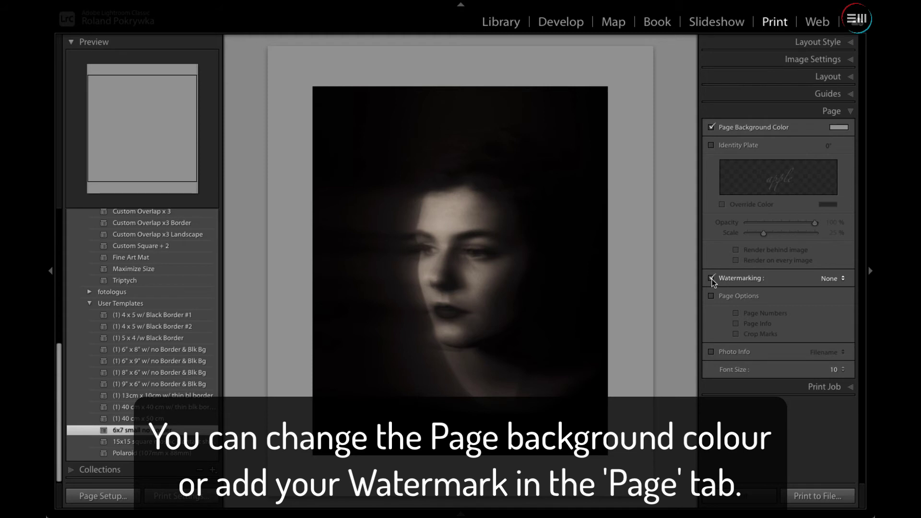
click(842, 278)
click(822, 303)
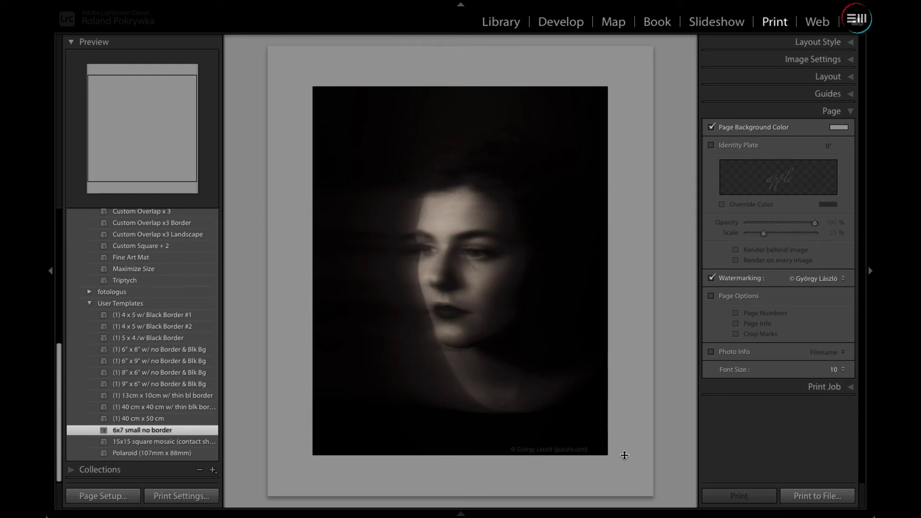
click(711, 278)
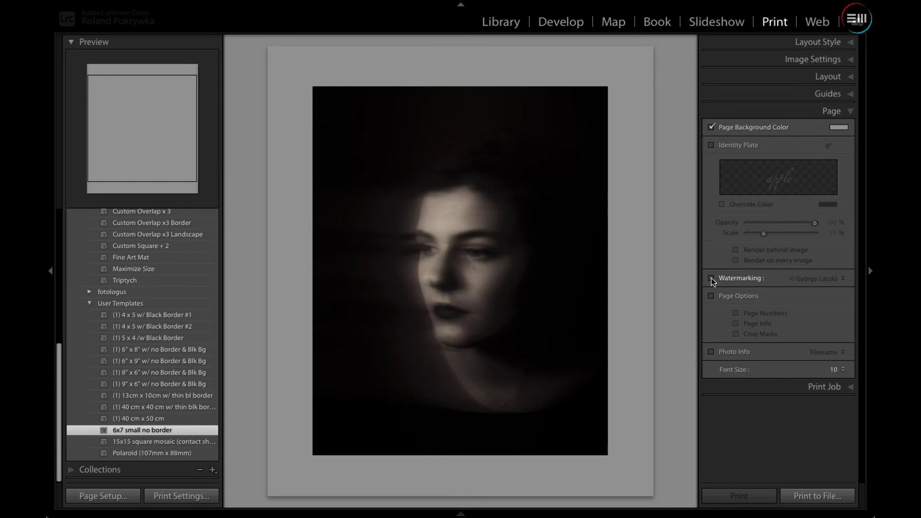
click(854, 391)
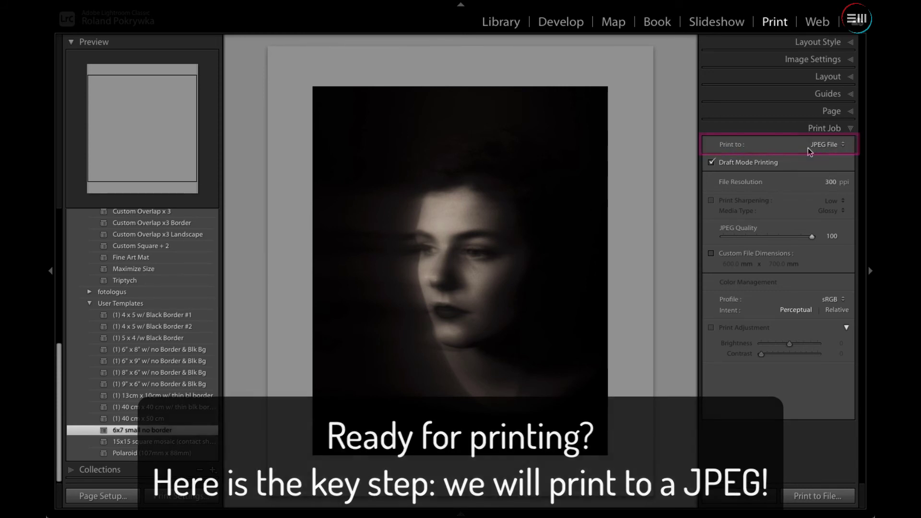
Print to File at 72 ppi, quality 61 as Portrait 1.jpg on the Desktop, then switch to Finder.
click(828, 183)
text(72)
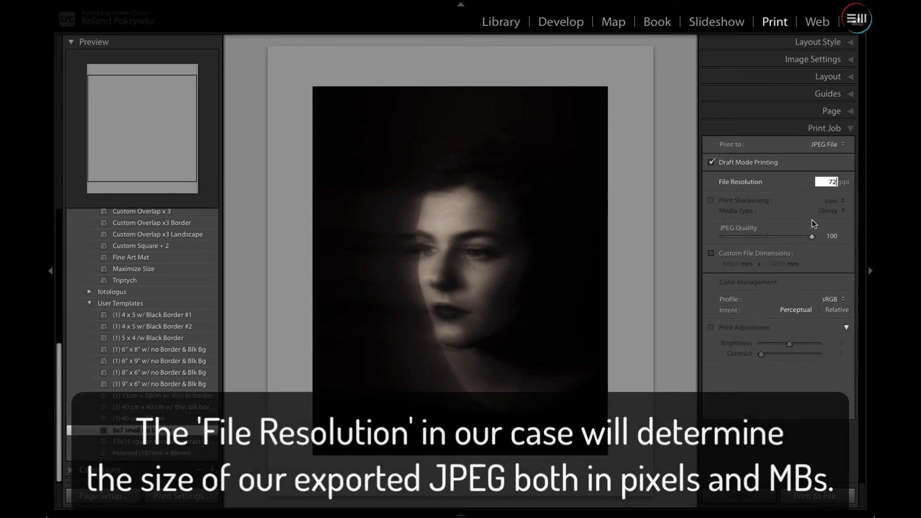
mouse_move(812, 237)
mouse_down()
mouse_move(742, 237)
mouse_move(805, 241)
mouse_move(784, 242)
mouse_up()
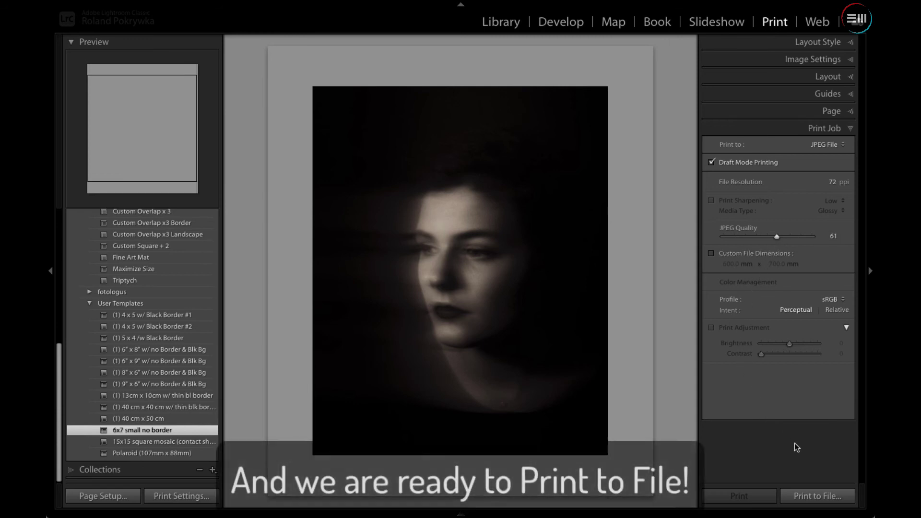
click(822, 497)
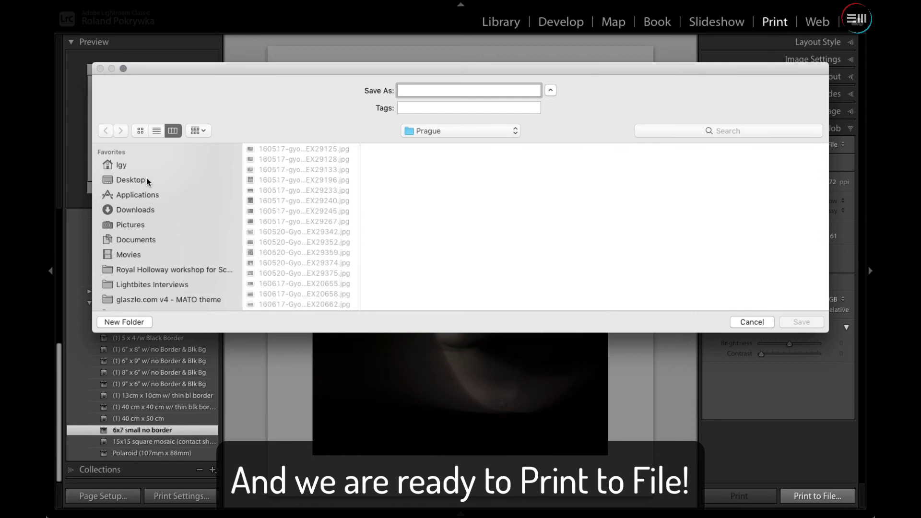
click(144, 181)
text(Portrai)
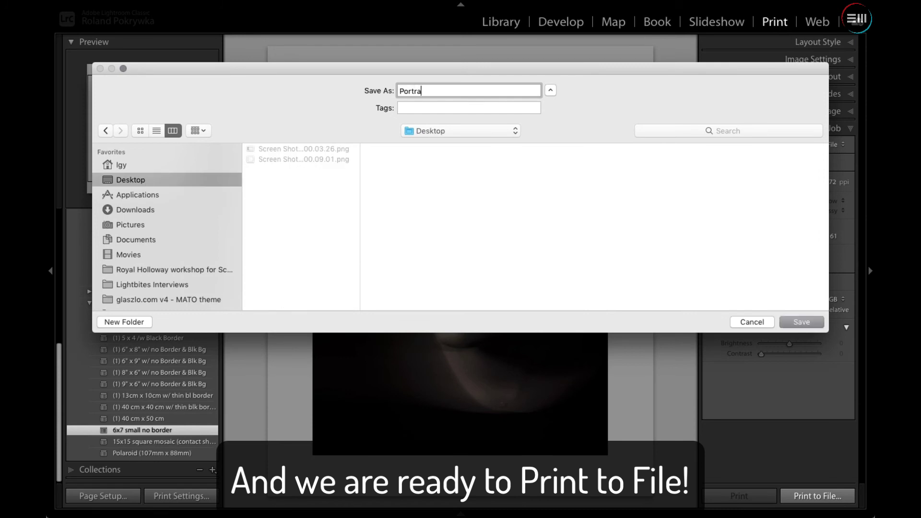
text(t 1)
click(814, 321)
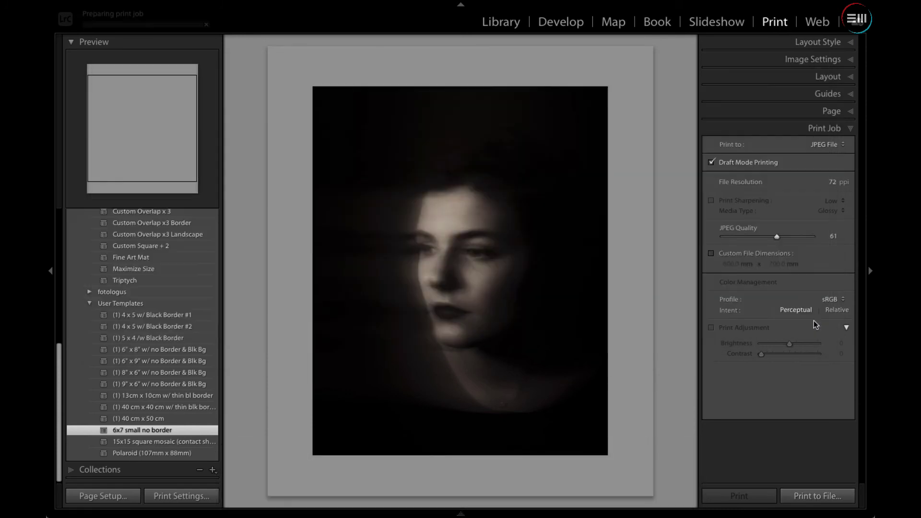
key(super+Tab)
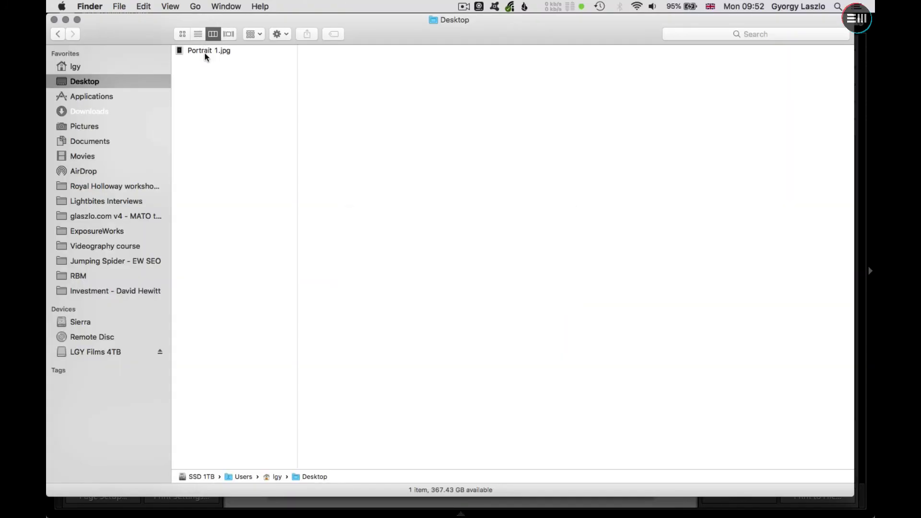
Preview Portrait 1.jpg in Finder (1700 × 1984 px, 130 KB), then return to Lightroom Classic.
click(204, 52)
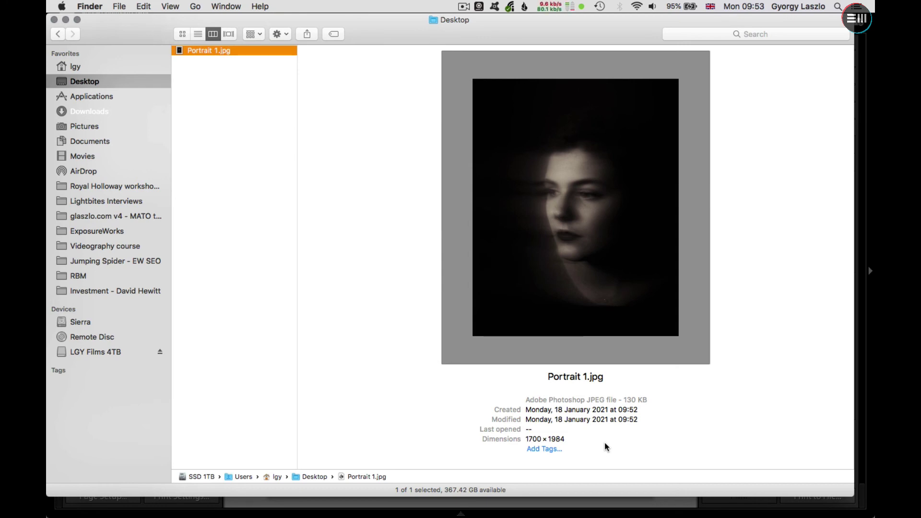
key(super+Tab)
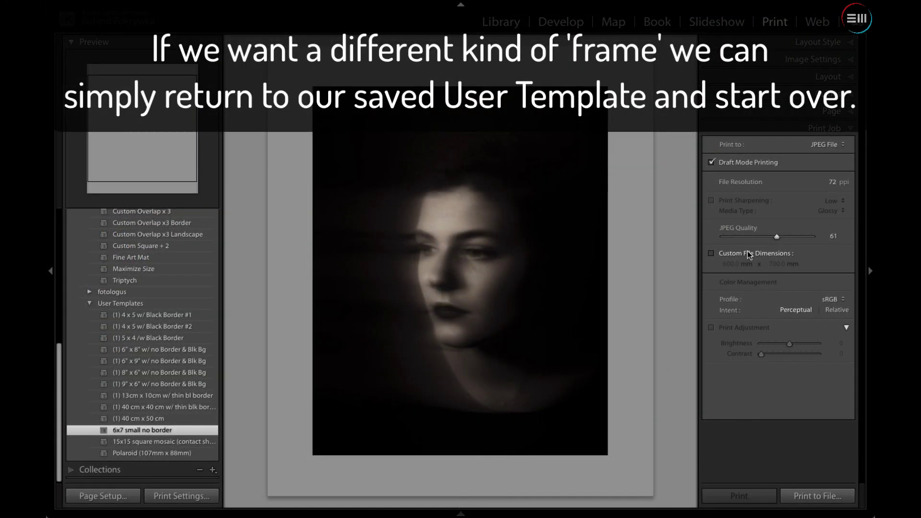
Reapply the 6x7 small no border template and print it to the Desktop as Portrait 2.jpg.
click(159, 430)
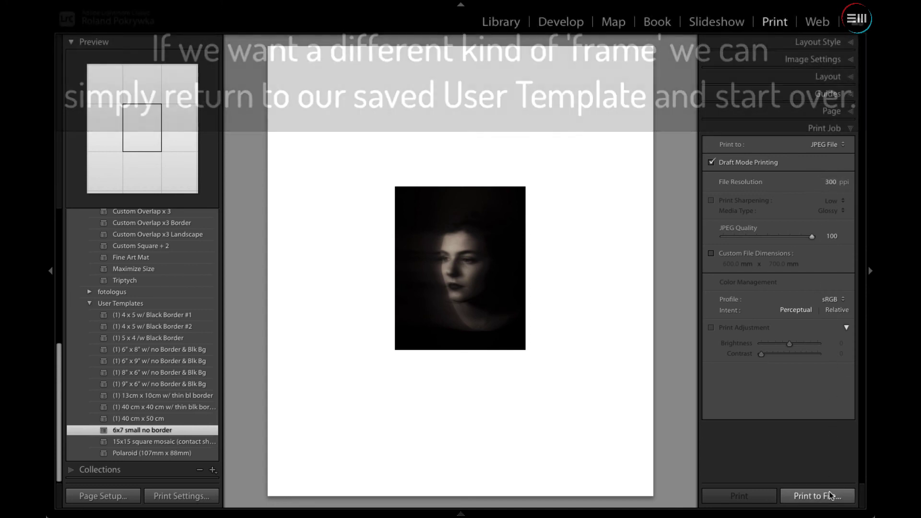
click(830, 495)
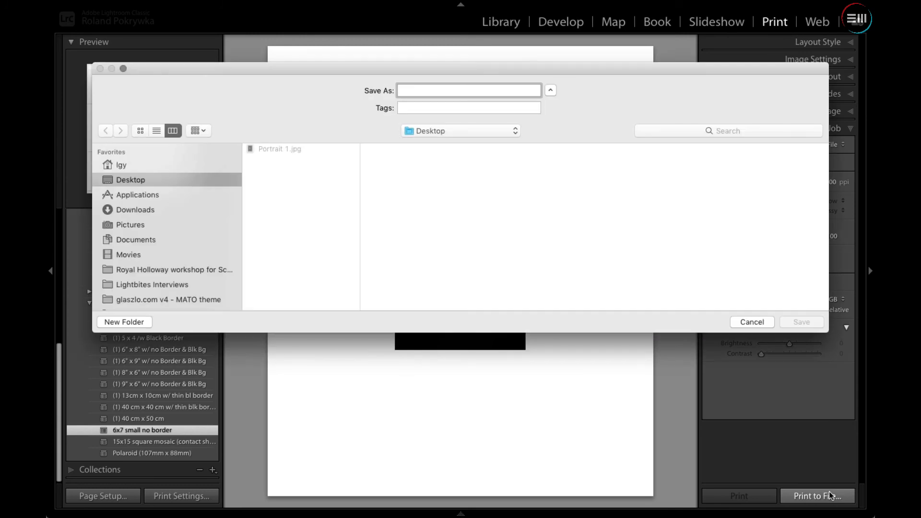
text(Port)
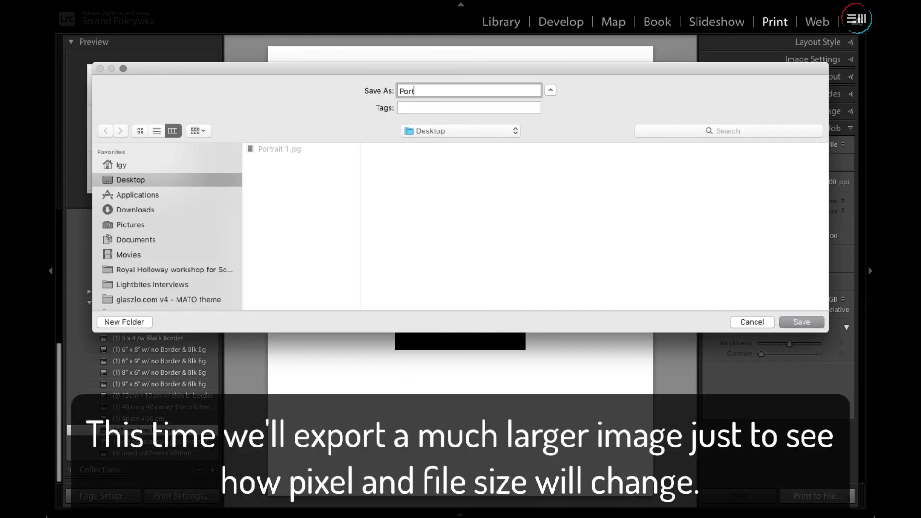
text(rait 2)
key(Return)
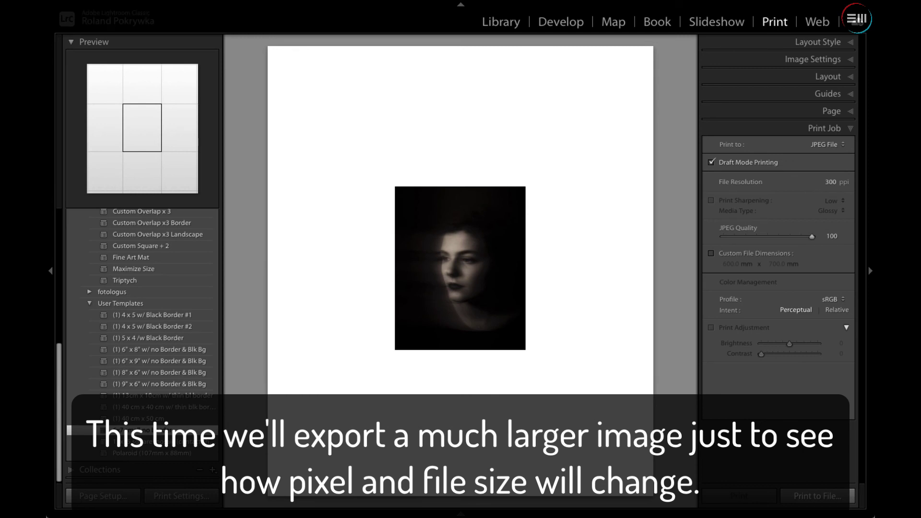
key(super+Tab)
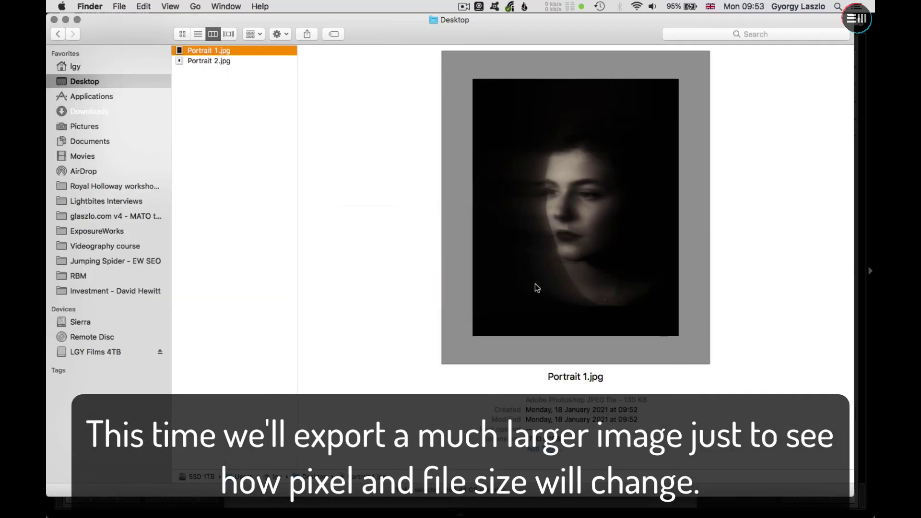
Compare previews of Portrait 2.jpg (7086 × 8267 px, 5.5 MB) and Portrait 1.jpg in Finder.
click(222, 59)
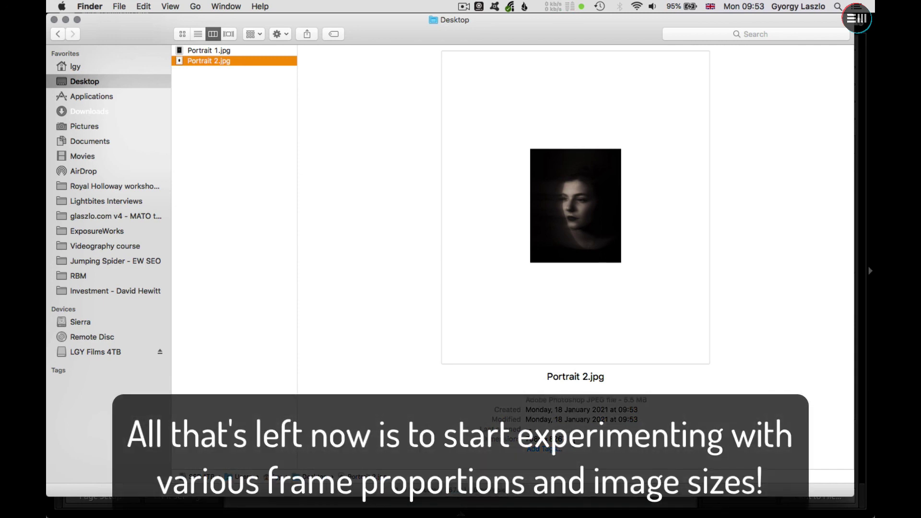
key(Up)
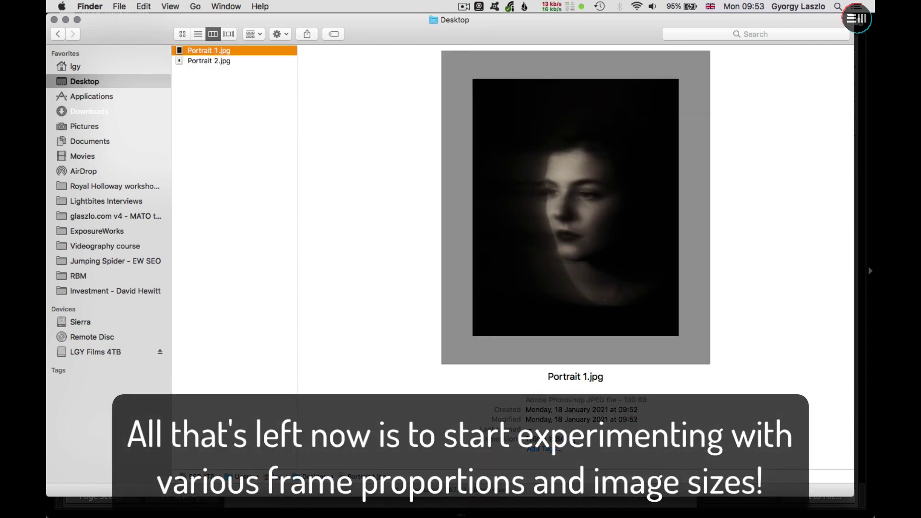
key(Down)
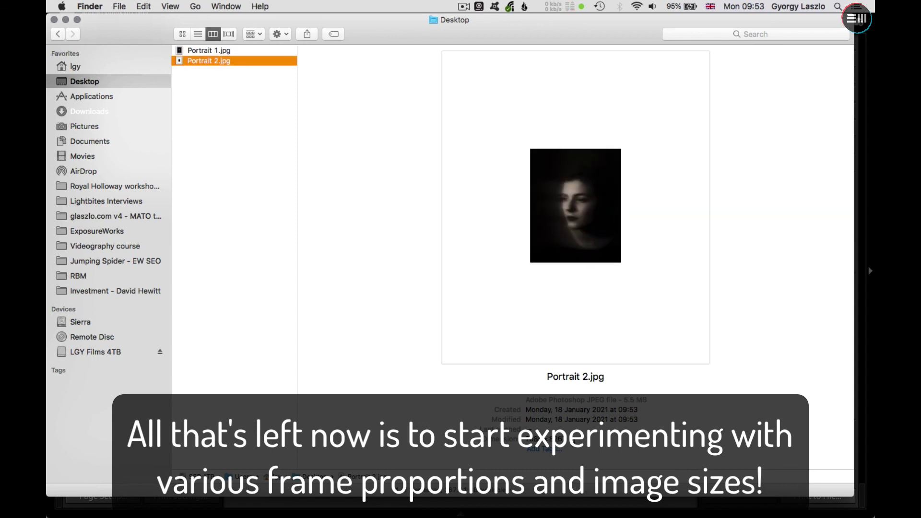